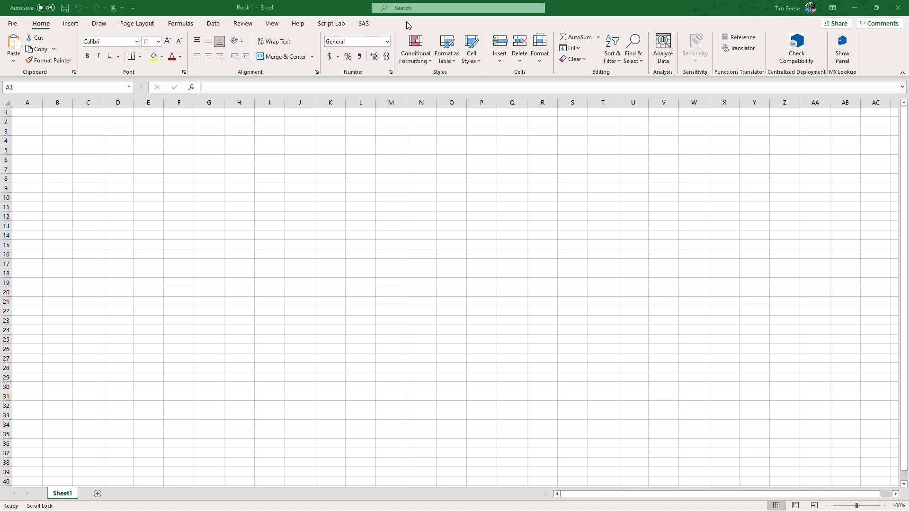
- Open the SAS pane from the SAS Home command and widen it
left_click(363, 24)
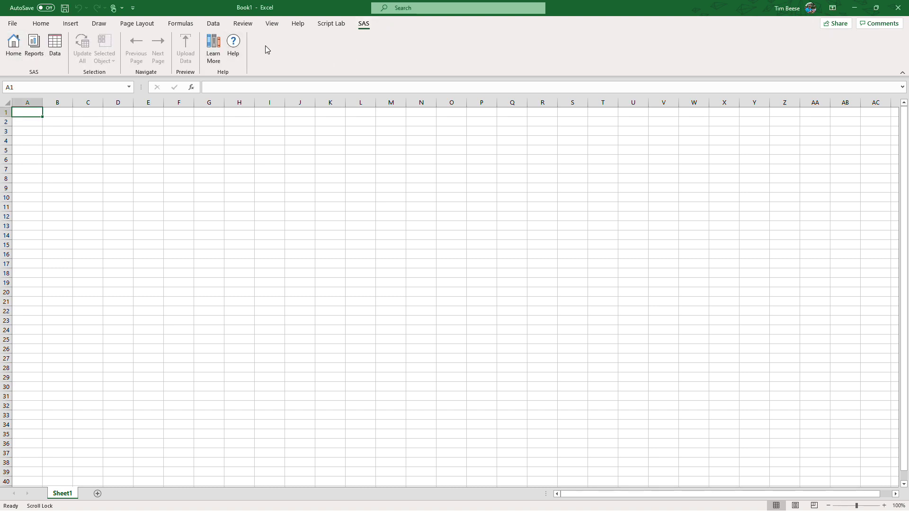
left_click(15, 55)
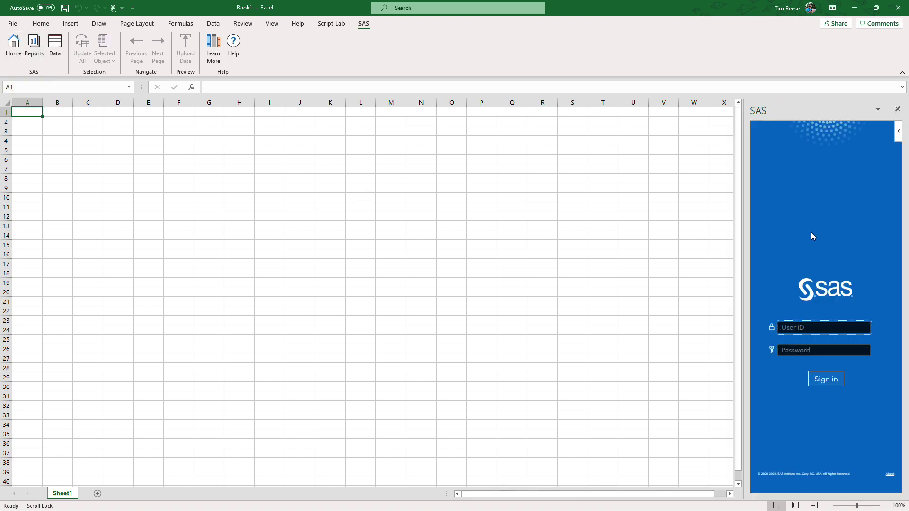
left_click_drag(743, 251, 556, 262)
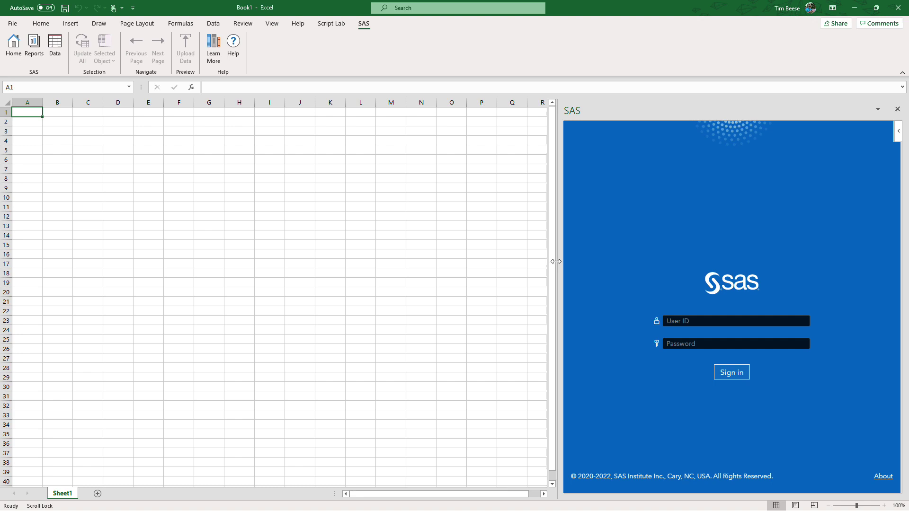
- Sign in to SAS with the user ID and password
left_click(730, 321)
type("tibees")
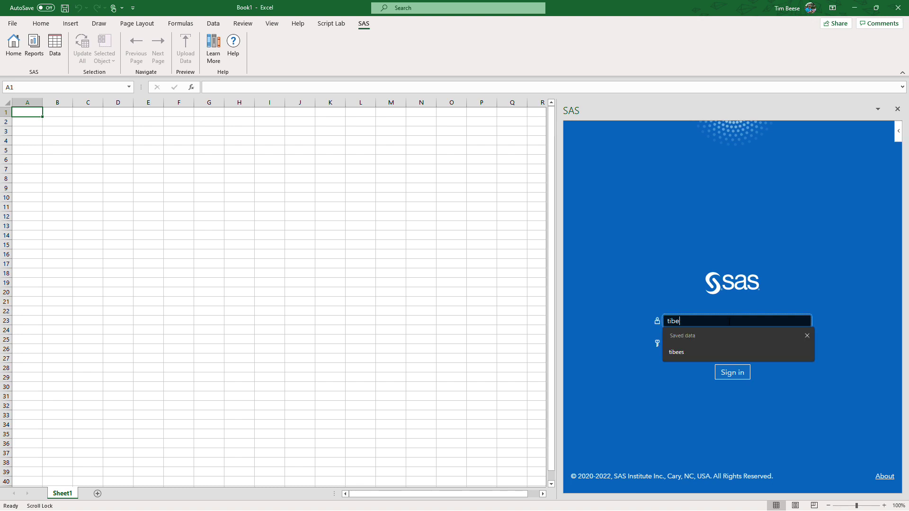
key("Tab")
type("•••••••••••••••")
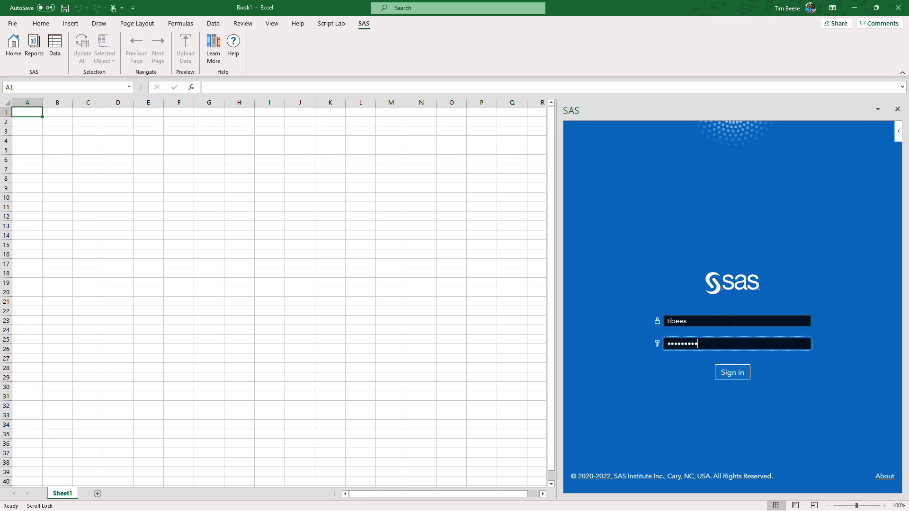
key("Return")
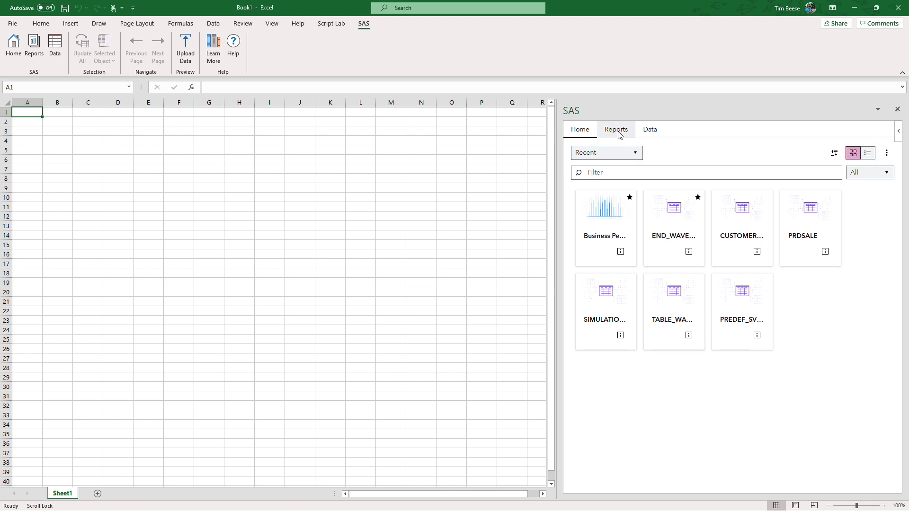
- Open the Business Performance Analysis V2 report from SAS Content > Public
left_click(619, 134)
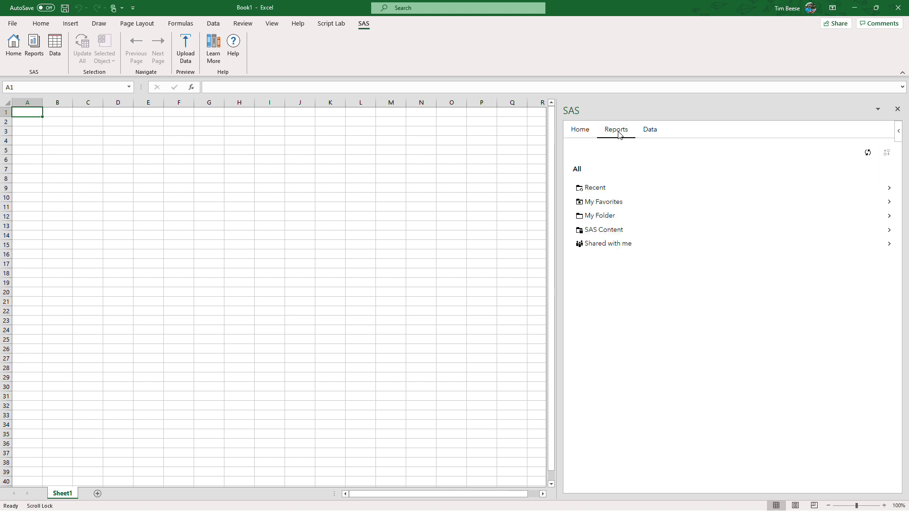
left_click(609, 231)
left_click(596, 232)
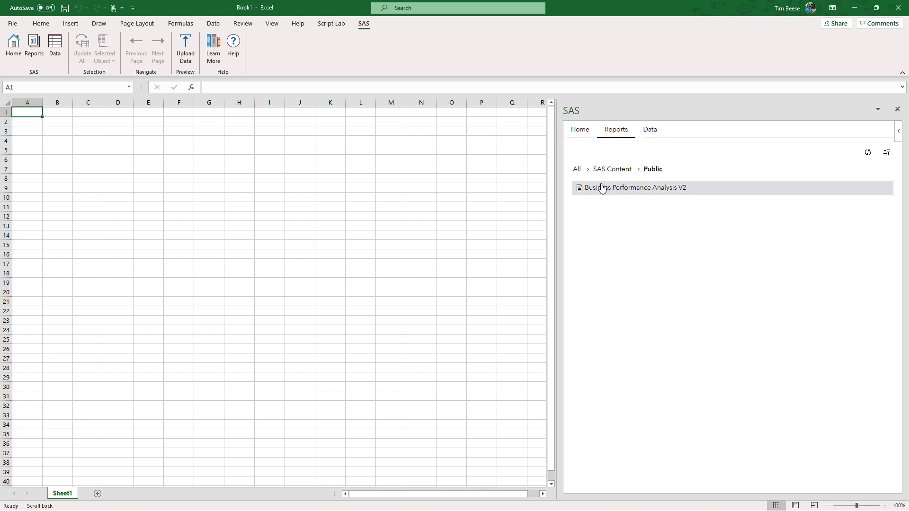
left_click(681, 194)
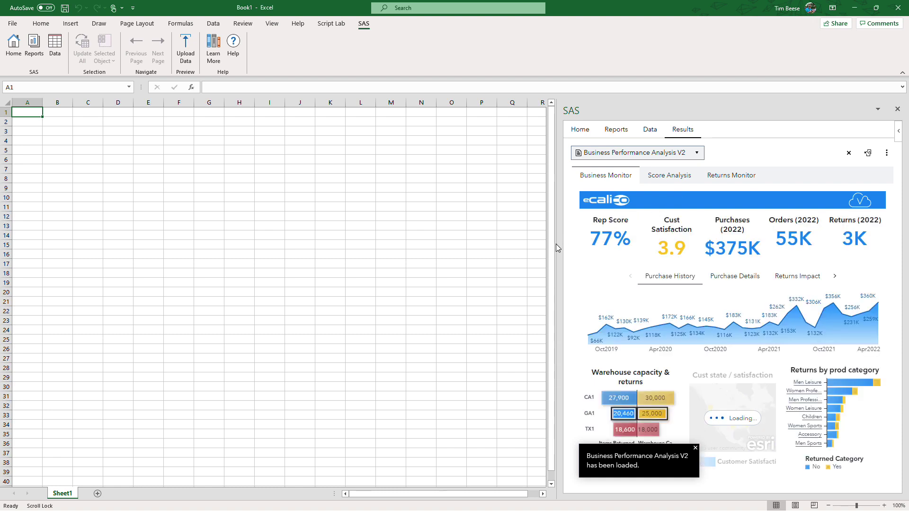
- Widen the SAS pane, view the Returns Monitor page, then go back to Business Monitor
left_click_drag(557, 247, 473, 258)
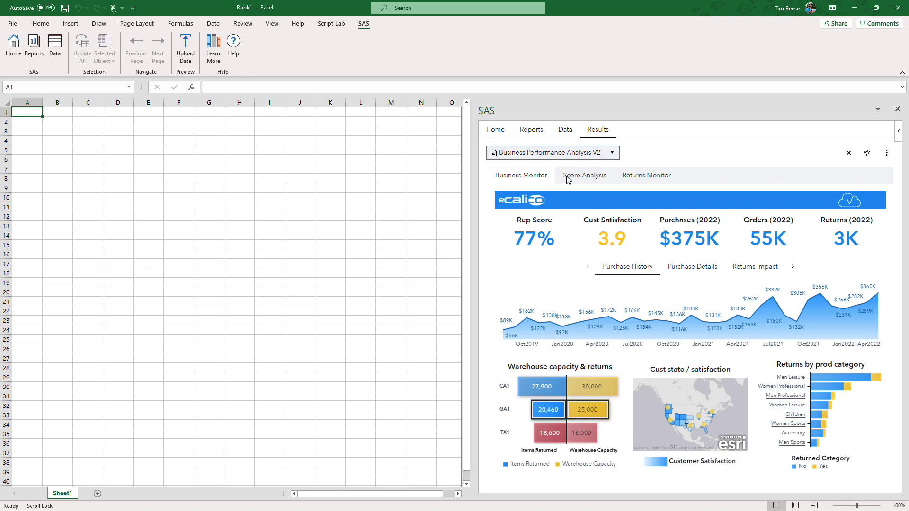
left_click(649, 179)
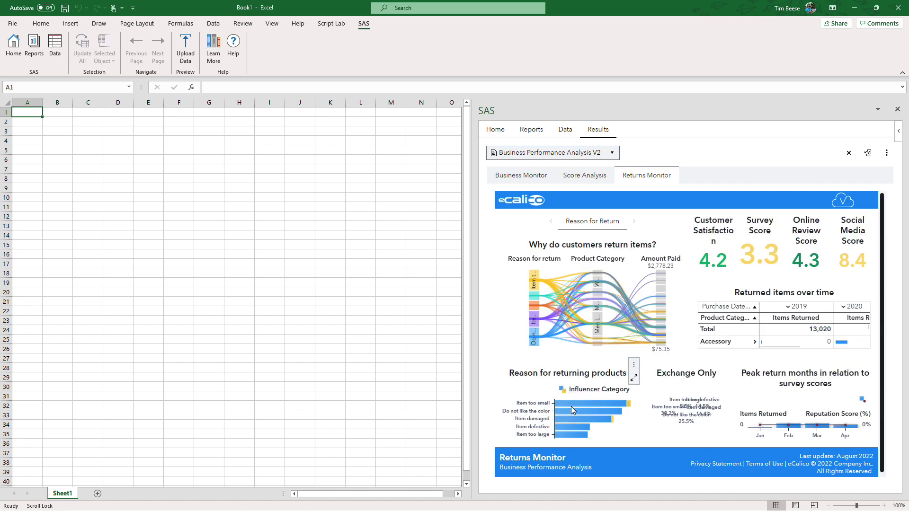
left_click(521, 177)
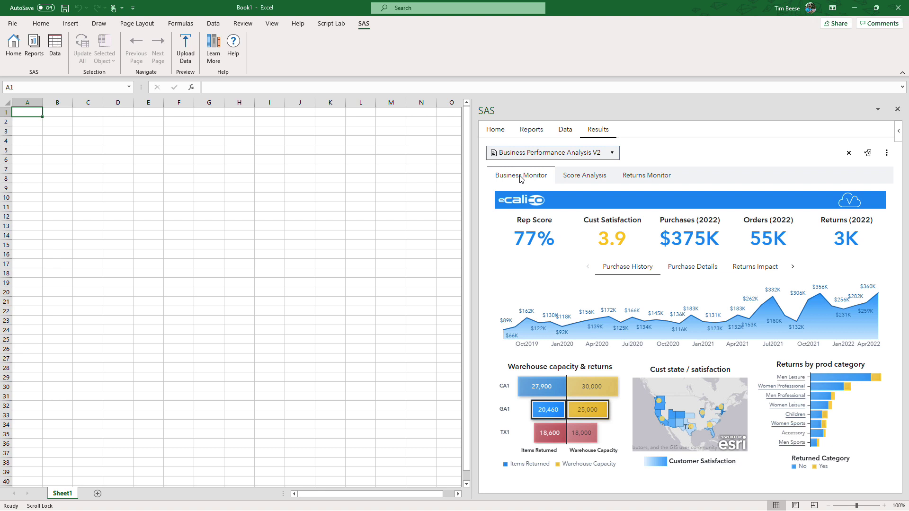
left_click(887, 153)
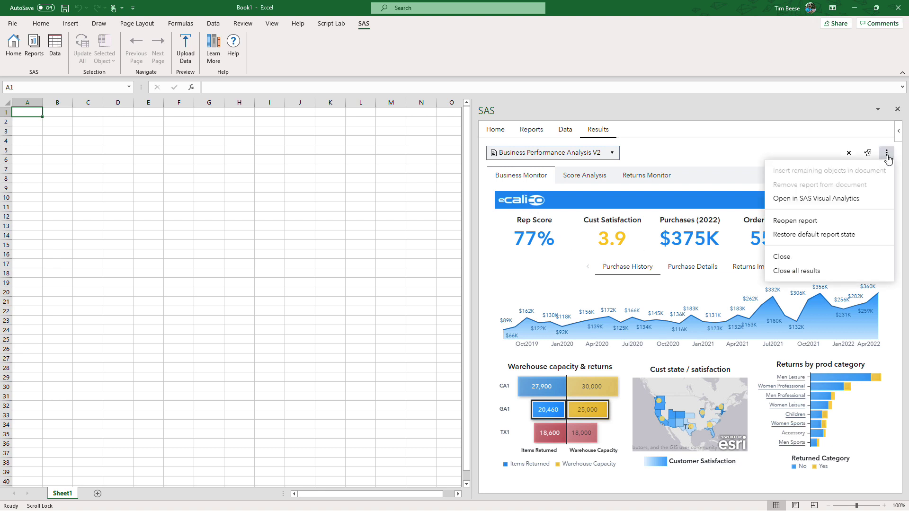
left_click(773, 152)
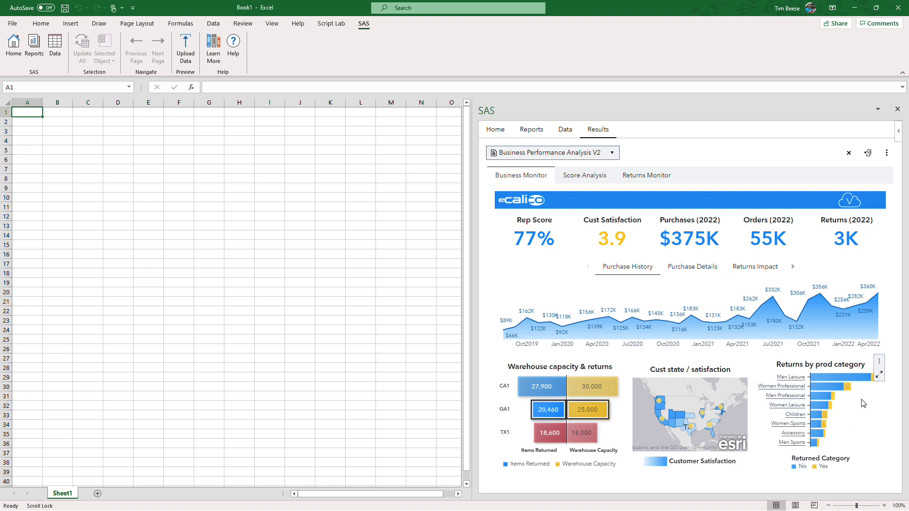
- Insert the Returns by prod category chart into the sheet, stretched wide and short above row 16
left_click(880, 363)
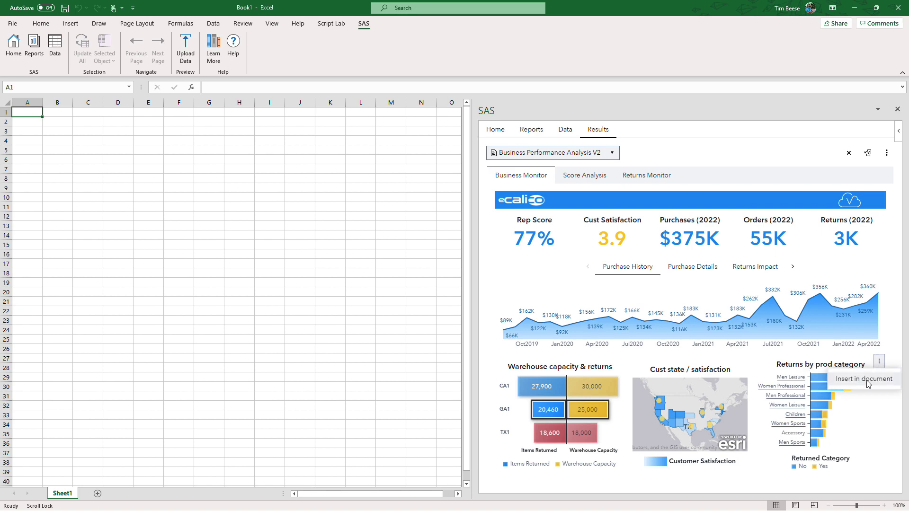
left_click(857, 381)
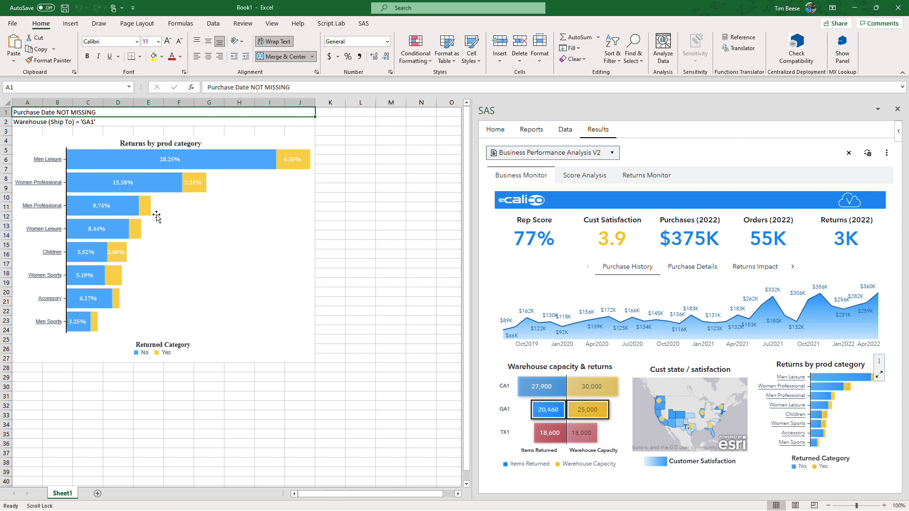
left_click(190, 251)
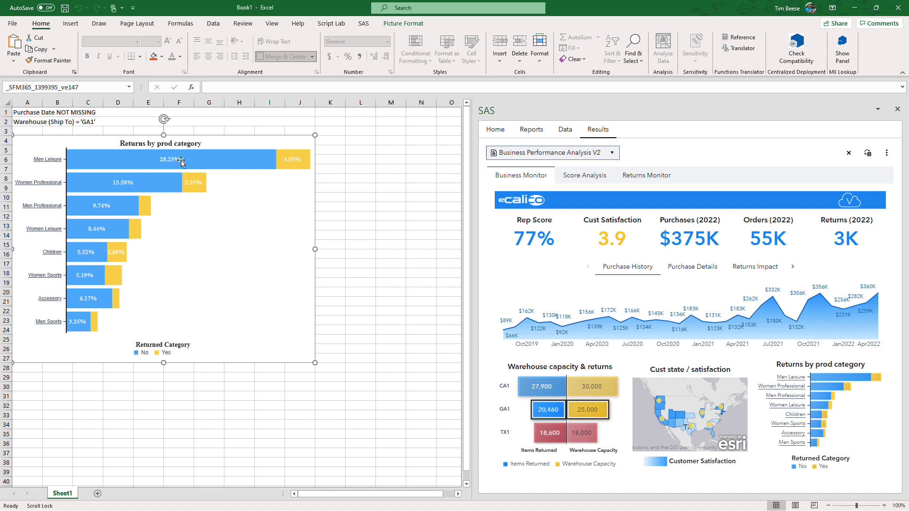
left_click_drag(319, 248, 456, 248)
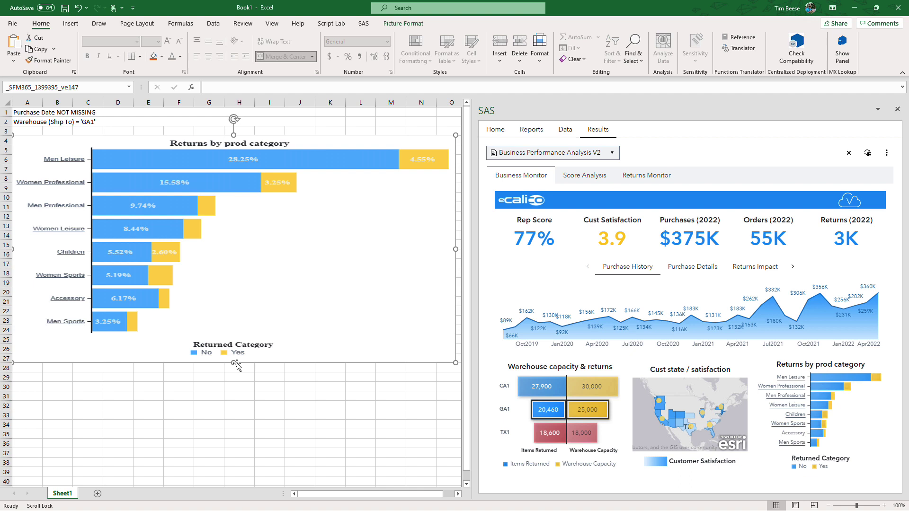
left_click_drag(234, 363, 250, 243)
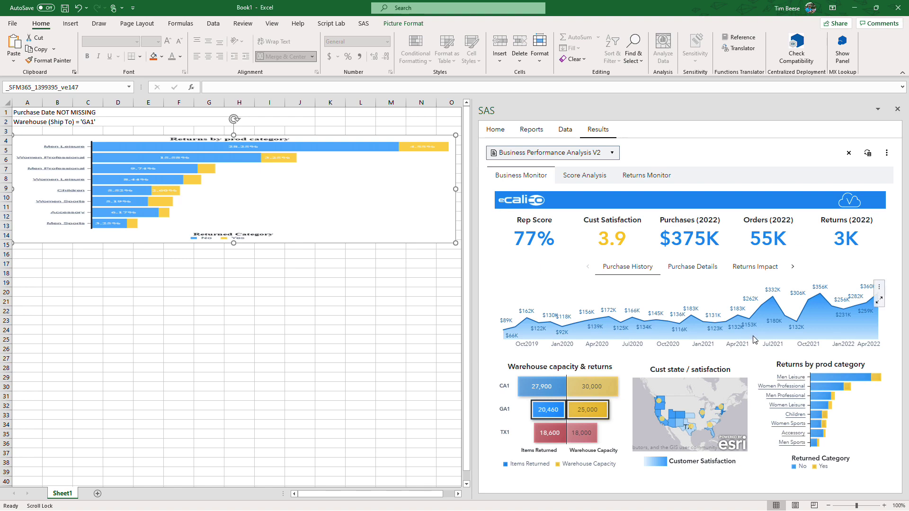
- Update the inserted chart in the sheet from SAS
left_click(881, 365)
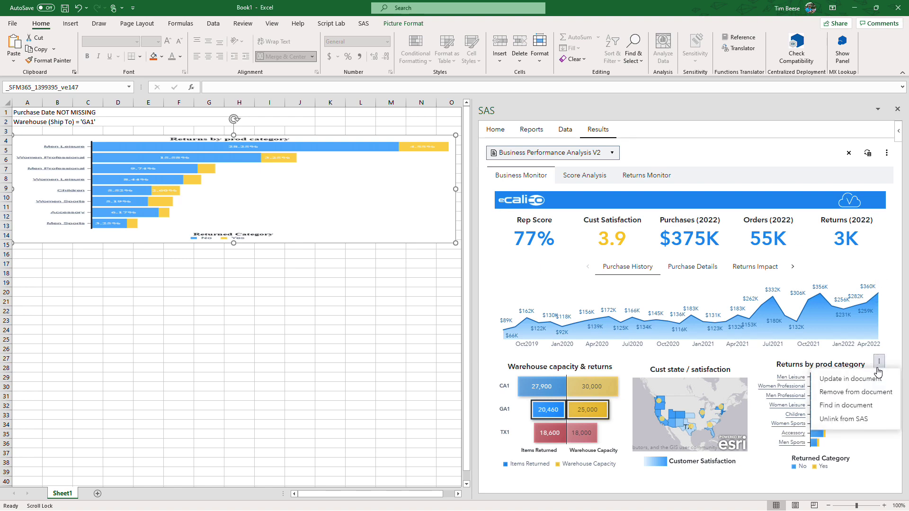
left_click(853, 384)
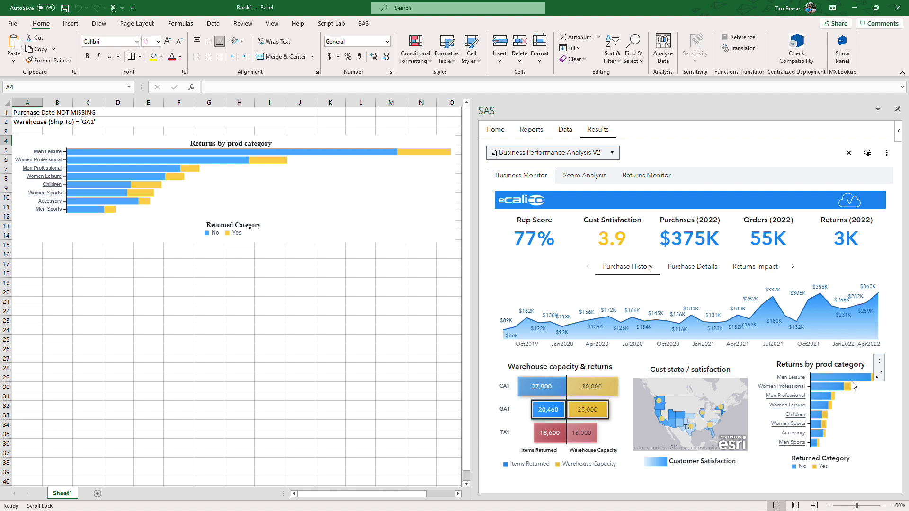
left_click(293, 182)
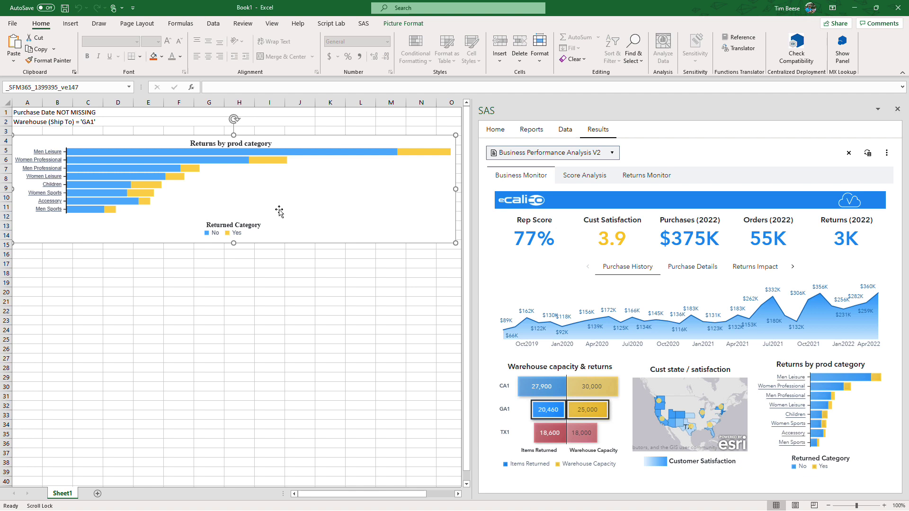
- Insert the Purchase Details table, filtered to warehouse CA1, at cell A17
left_click(27, 264)
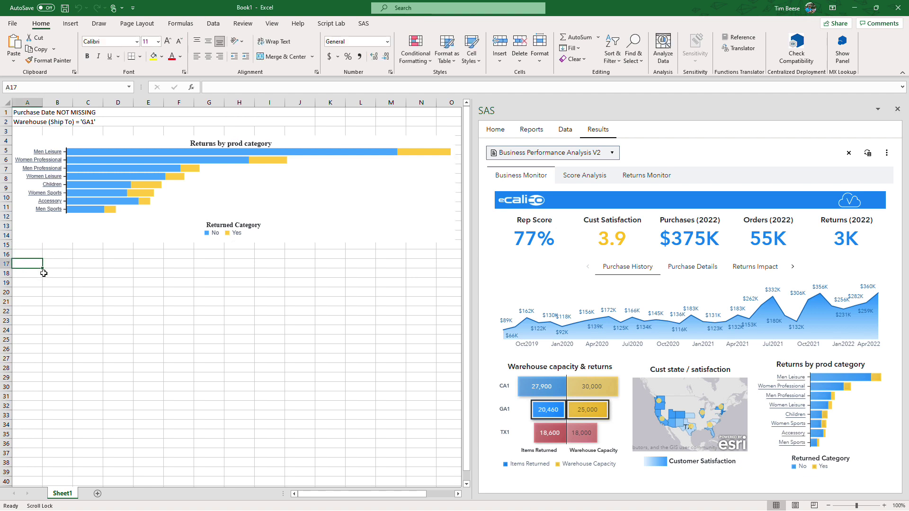
left_click(697, 268)
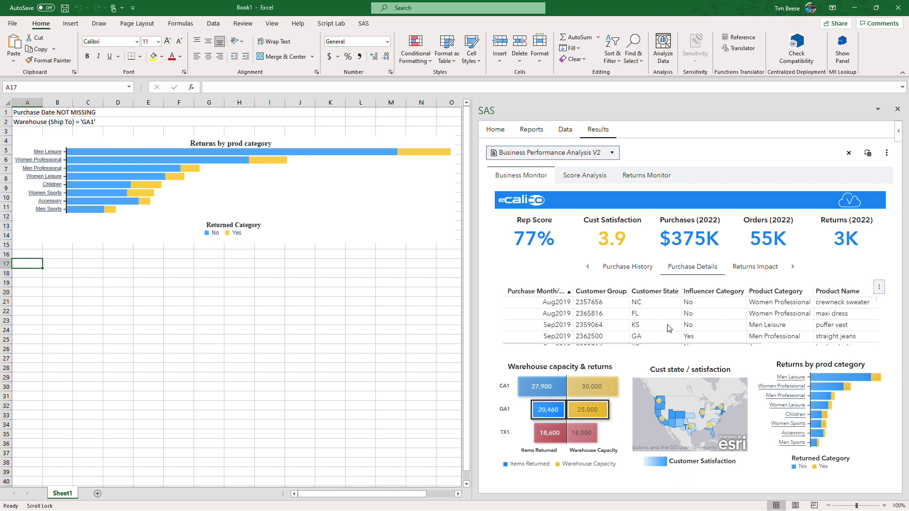
left_click(540, 389)
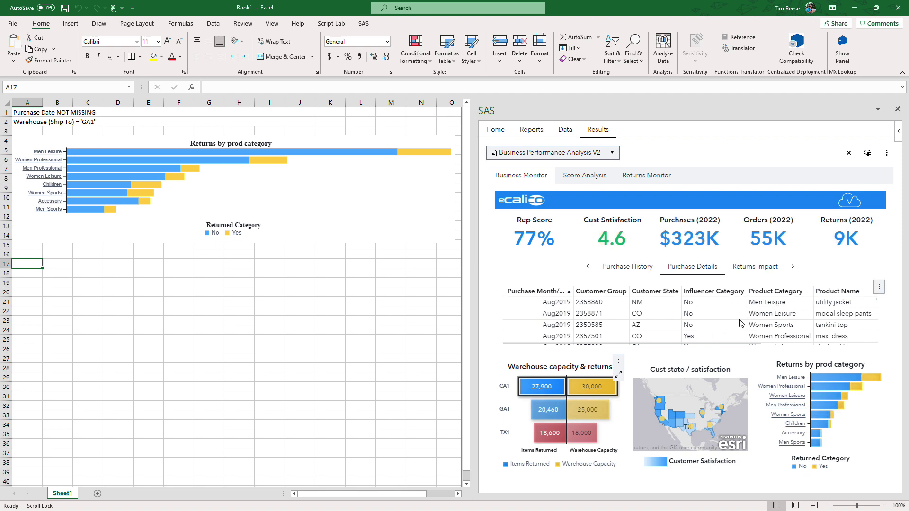
left_click(879, 289)
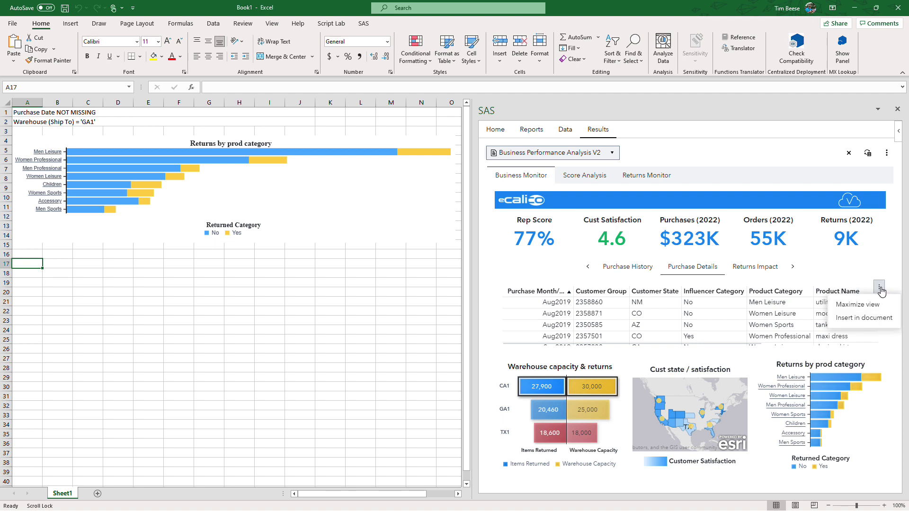
left_click(866, 318)
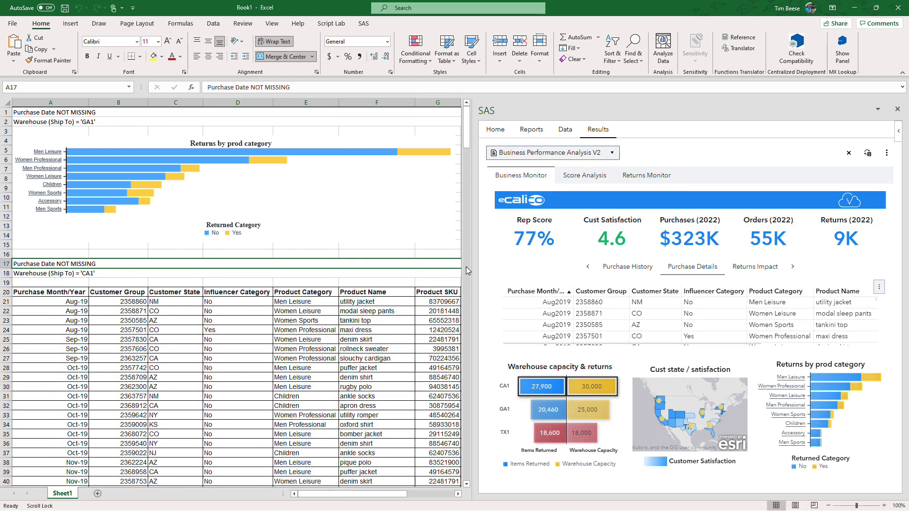
- Add data bars to the Total Purchases column with Quick Analysis
left_click_drag(472, 267, 612, 269)
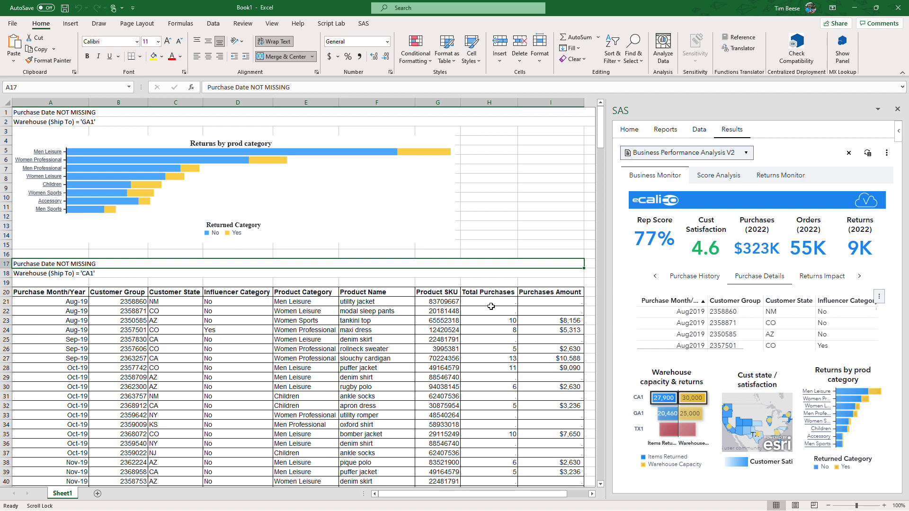
left_click(494, 294)
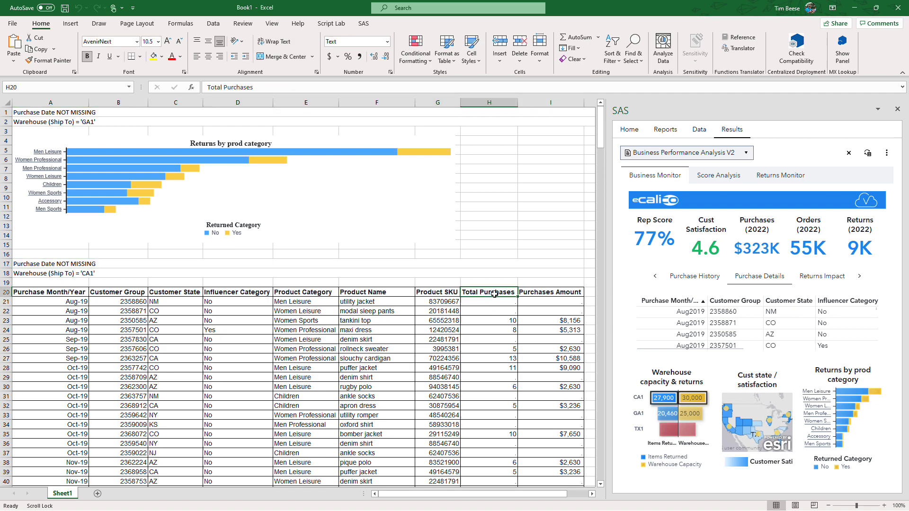
key("ctrl+shift+Down")
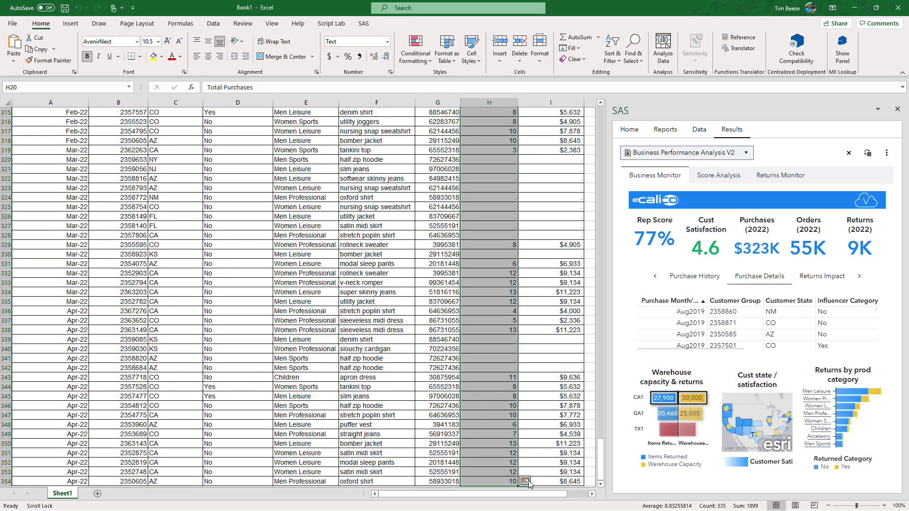
left_click(525, 481)
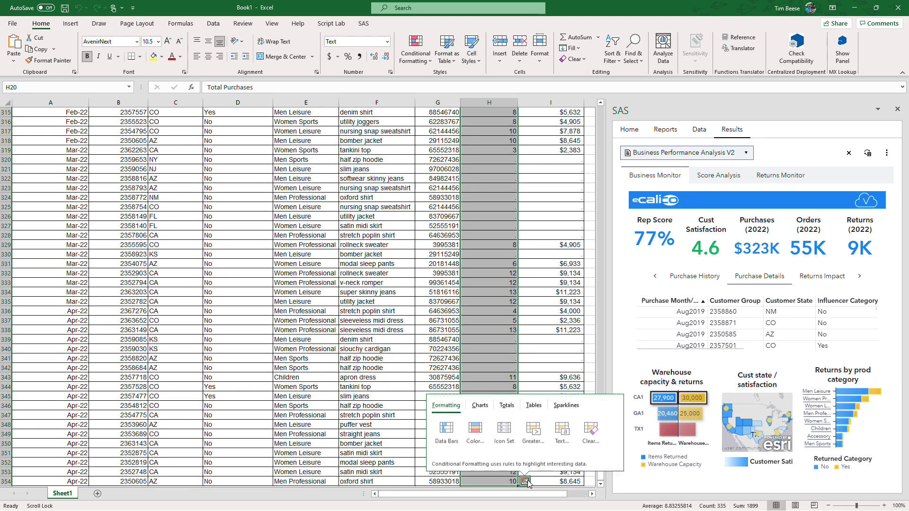
left_click(447, 430)
- Apply a red-to-green color scale to the Purchases Amount column
left_click(562, 483)
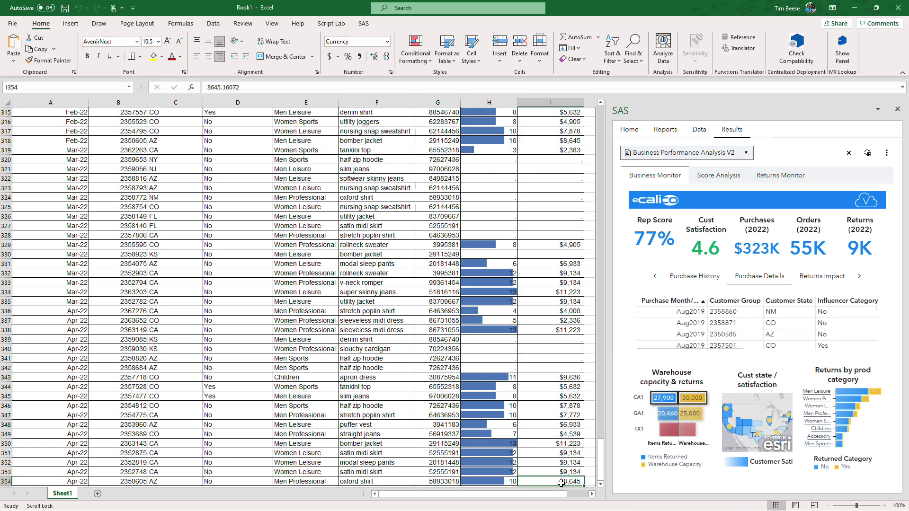
key("ctrl+shift+Up")
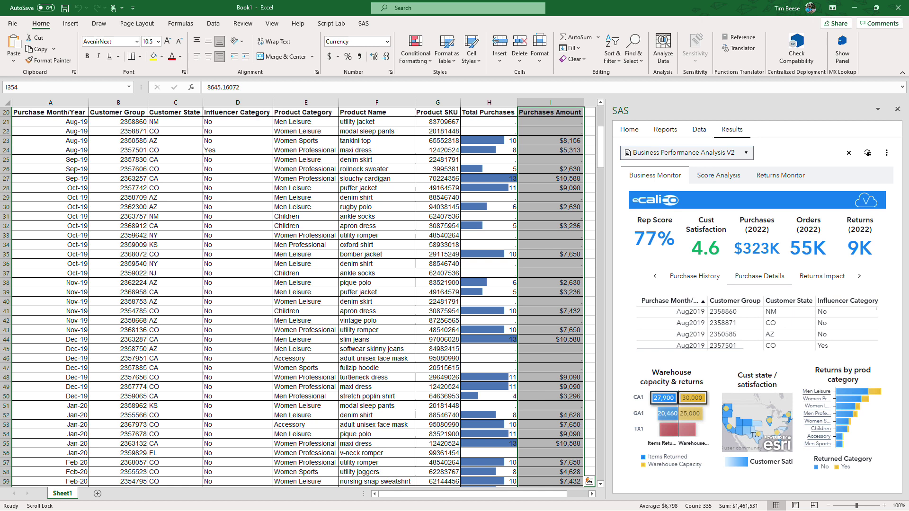
left_click(589, 481)
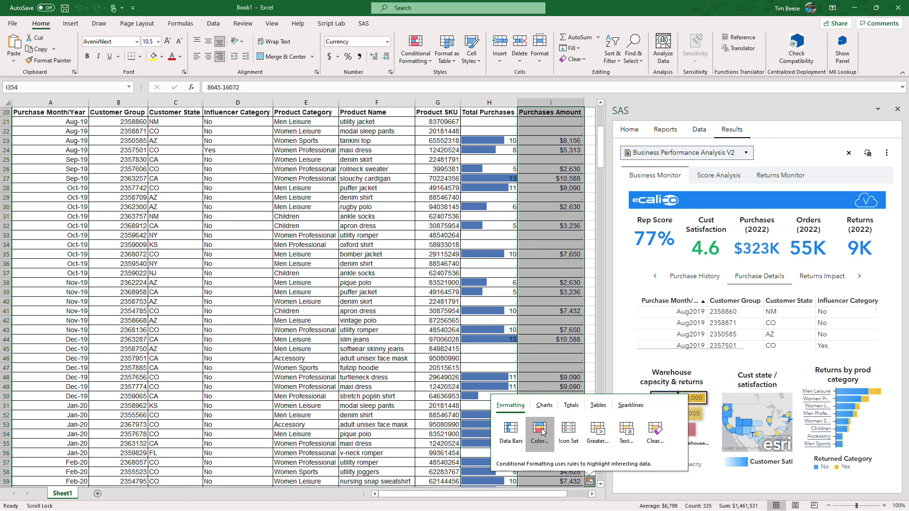
left_click(539, 426)
left_click(321, 263)
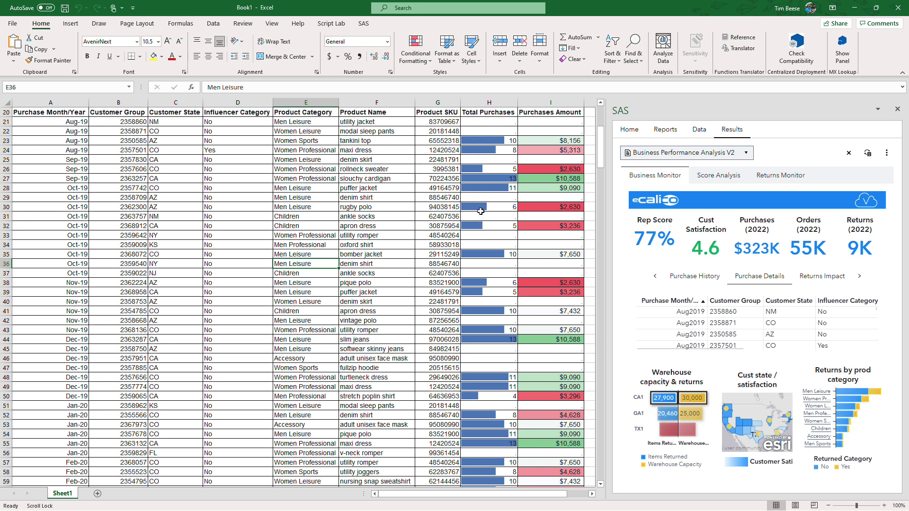
scroll(481, 212, "up", 3)
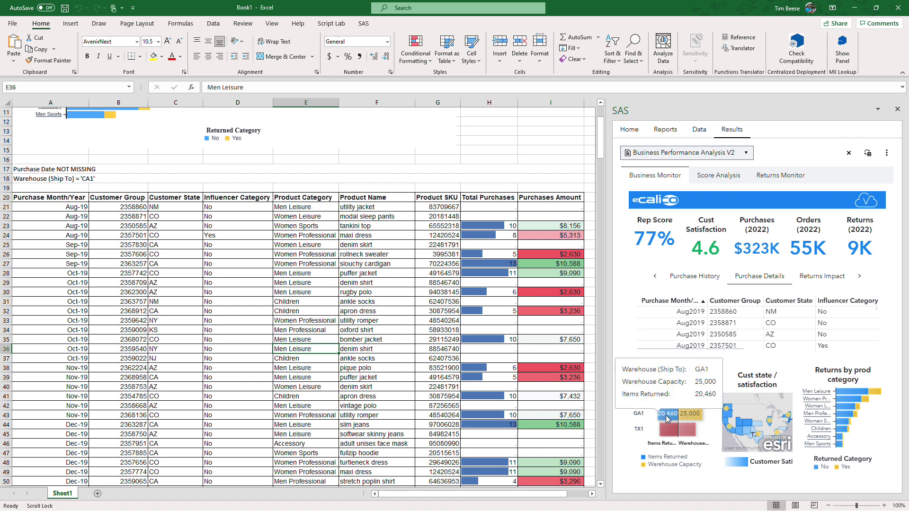
- Filter the report to warehouse GA1 and update the sheet's Purchase Details table to match
left_click(670, 417)
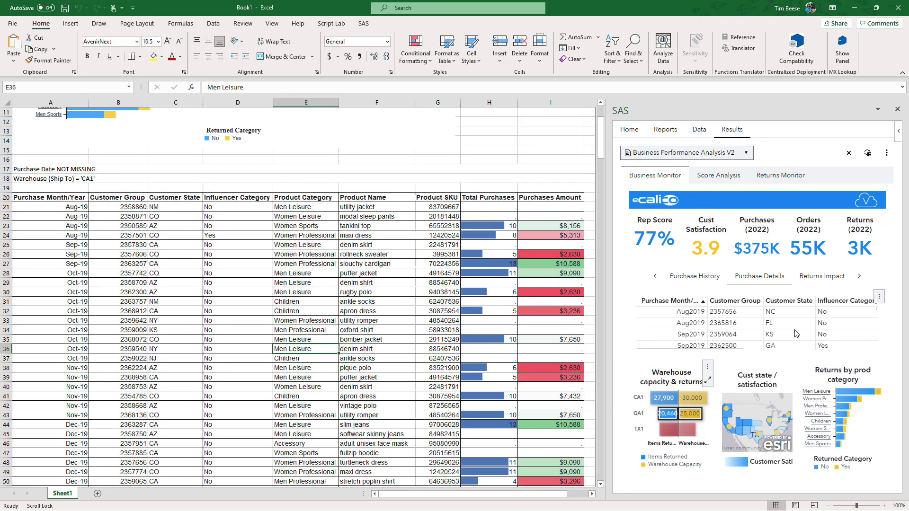
left_click(879, 297)
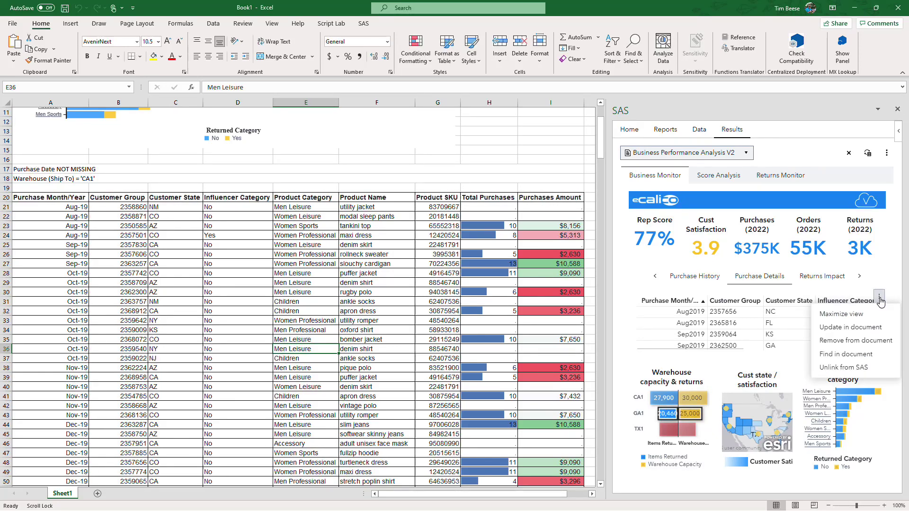
left_click(871, 331)
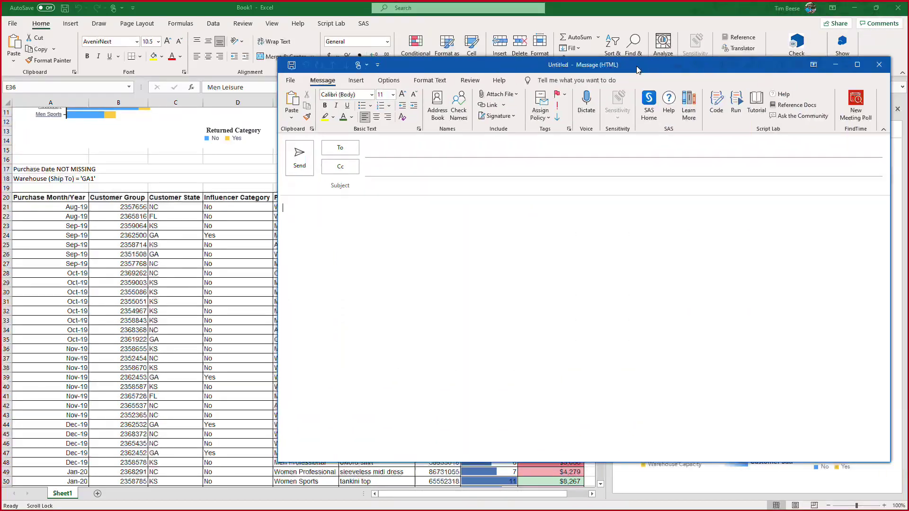
- Address the new message to the colleague with the subject 'Check out this report'
left_click(304, 158)
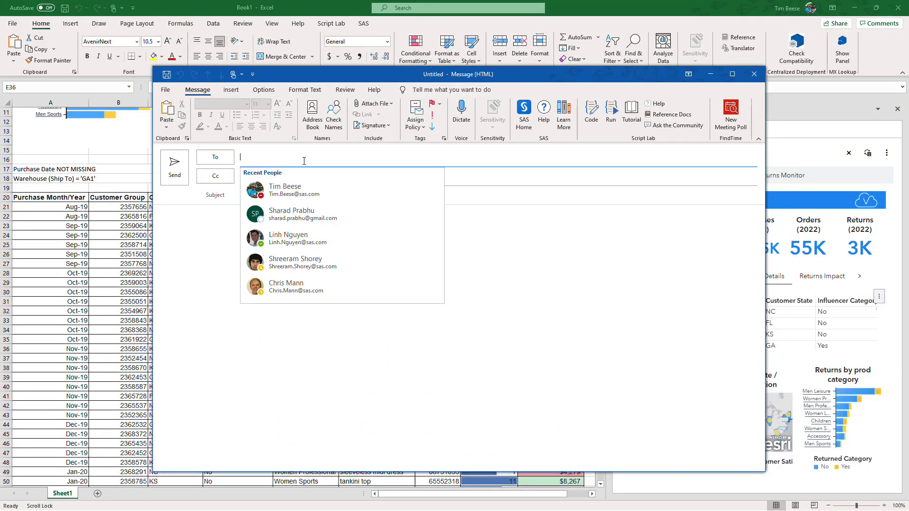
type("sasha")
key("Return")
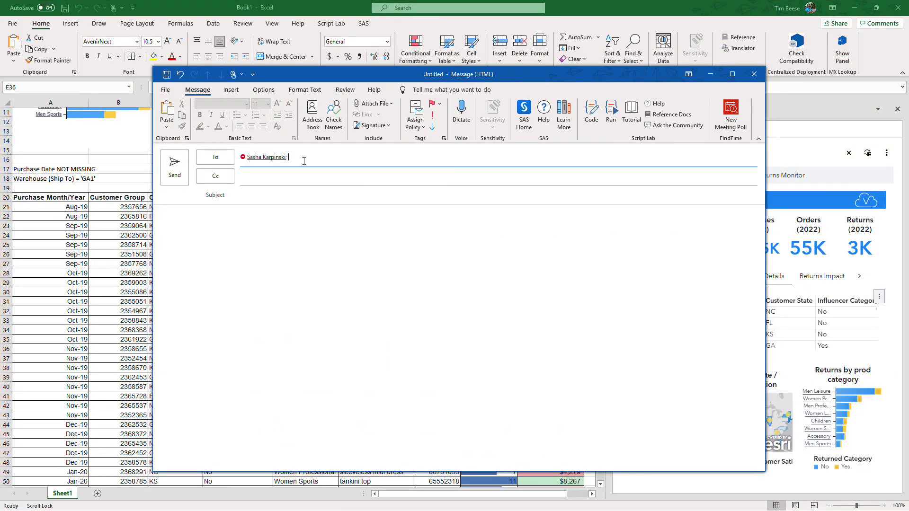
key("Tab")
key("Tab")
type("C")
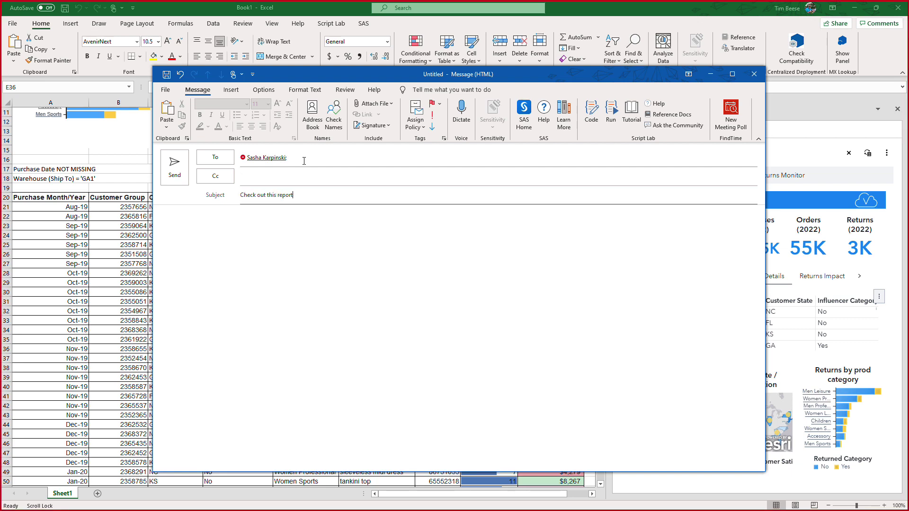
key("Tab")
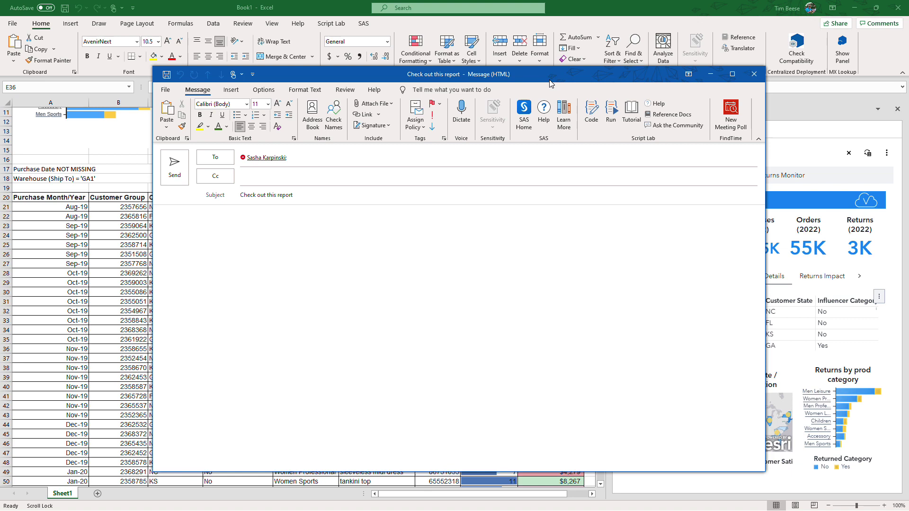
left_click_drag(553, 78, 527, 74)
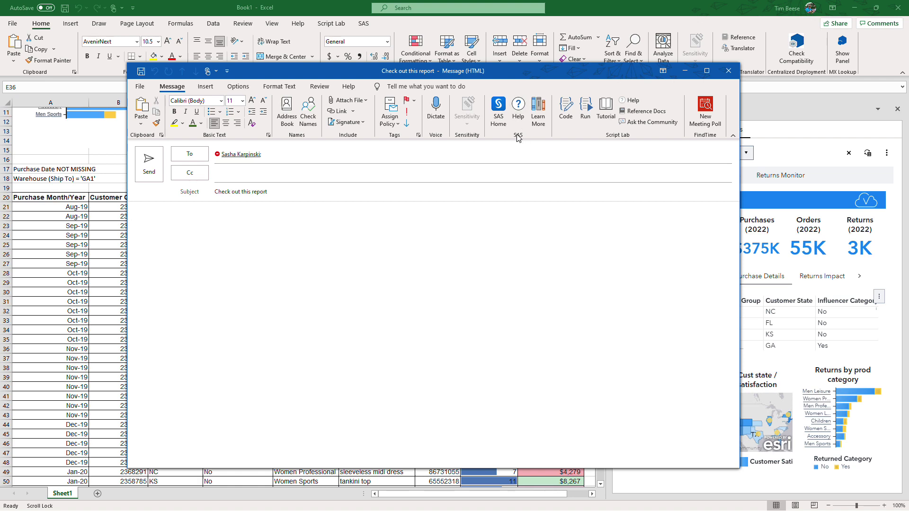
- Open the SAS pane in the message and sign in using the saved user ID and password
left_click(500, 114)
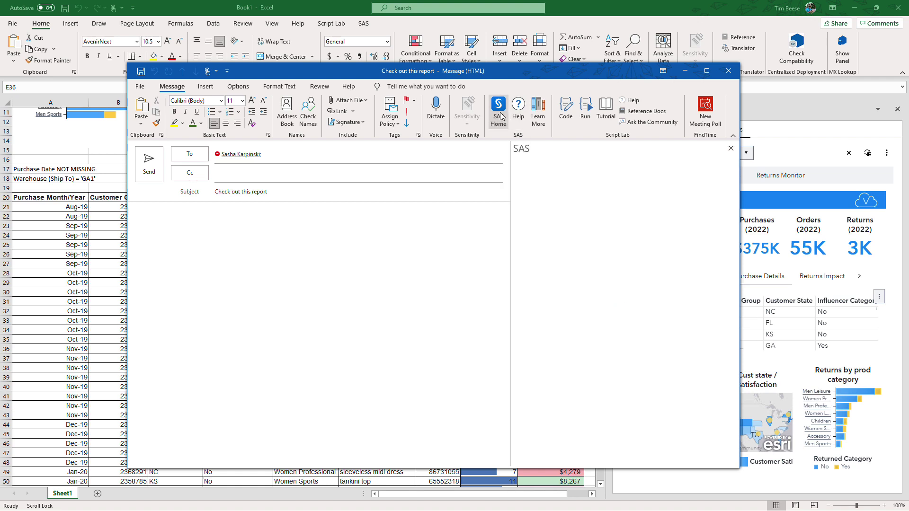
left_click(619, 322)
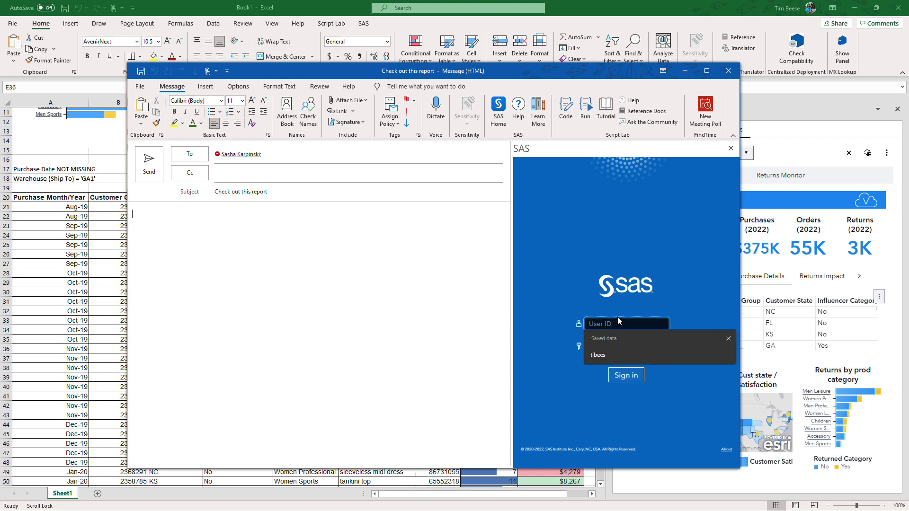
key("Down")
key("Return")
key("Tab")
type("*****")
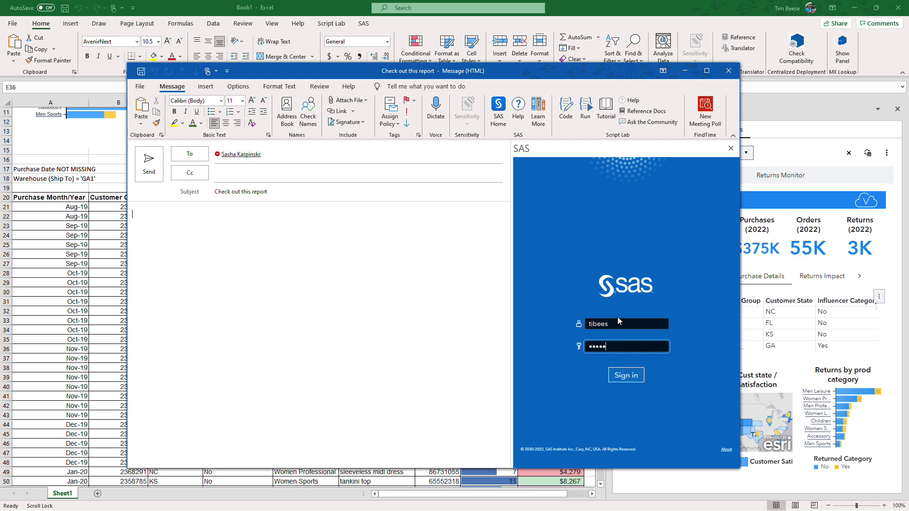
type("*********")
key("Return")
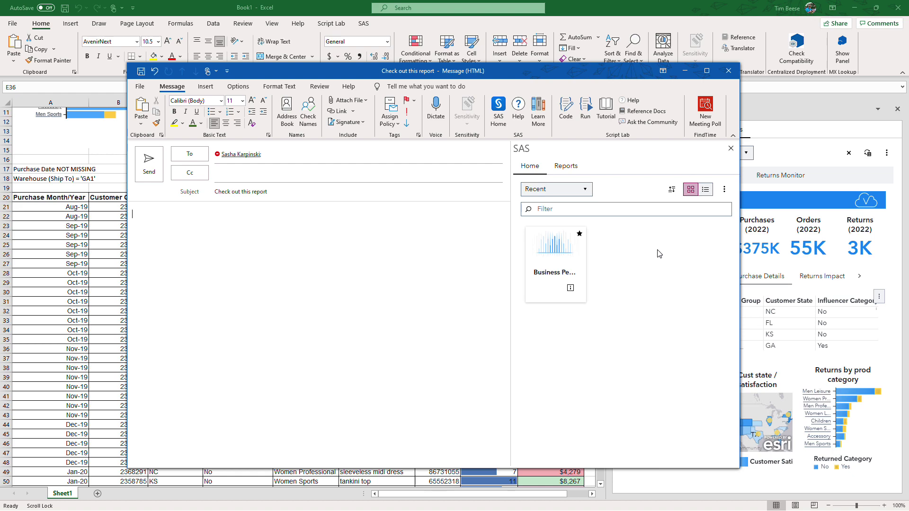
- Maximize the message window and open Business Performance Analysis V2 from the SAS Home tab
left_click(706, 71)
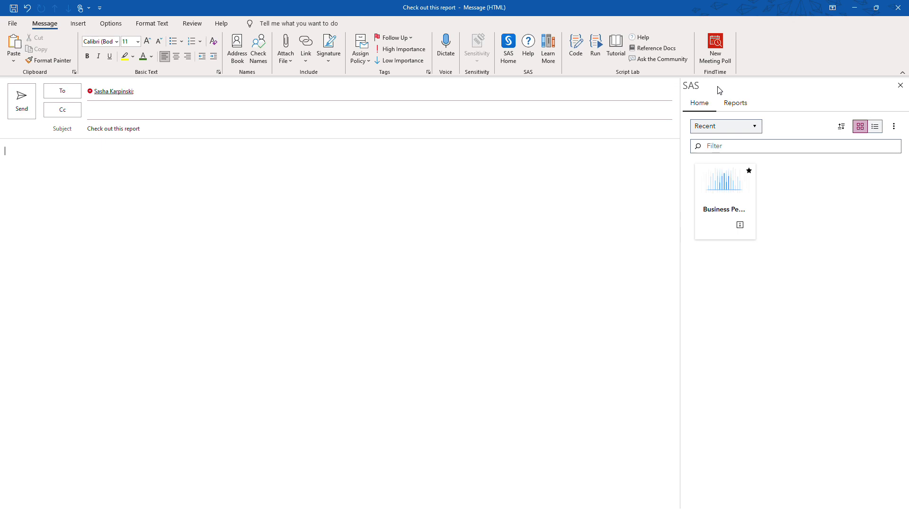
left_click(717, 214)
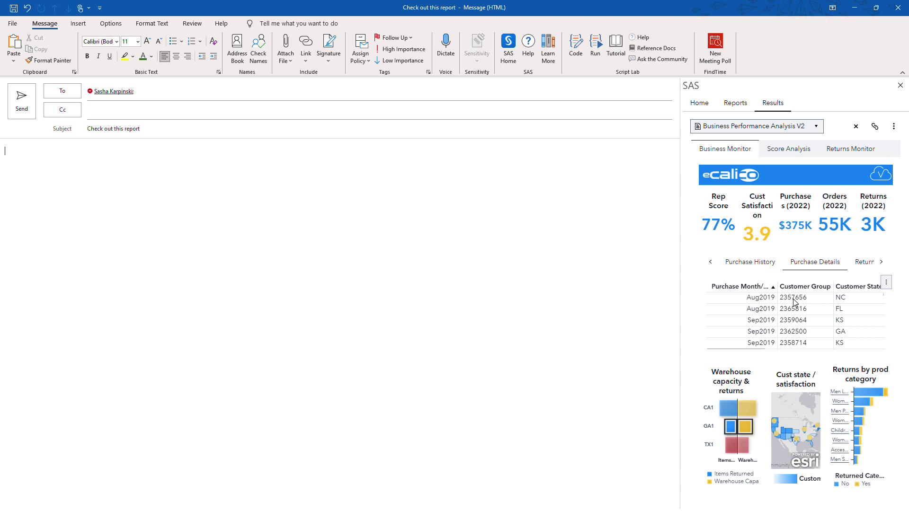
- Insert the Business Performance Analysis V2 report link into the message body and display the Purchase History chart
left_click(877, 128)
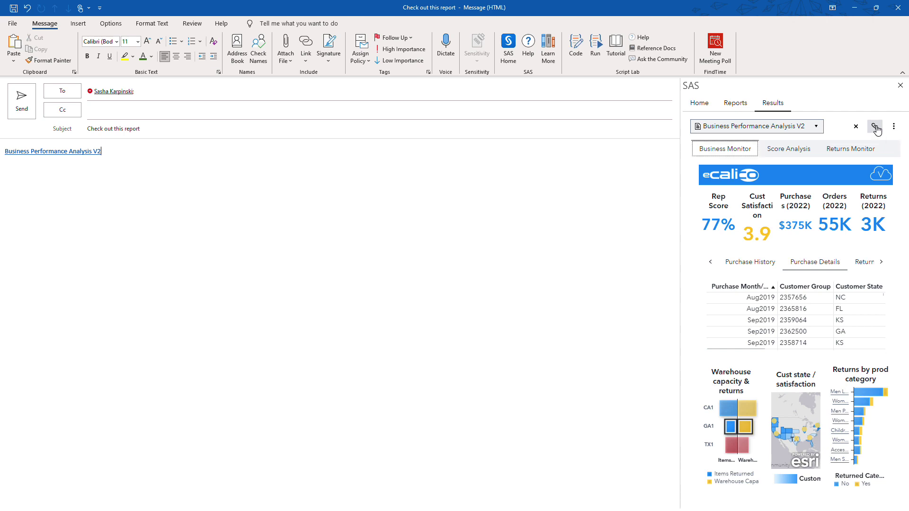
left_click(168, 157)
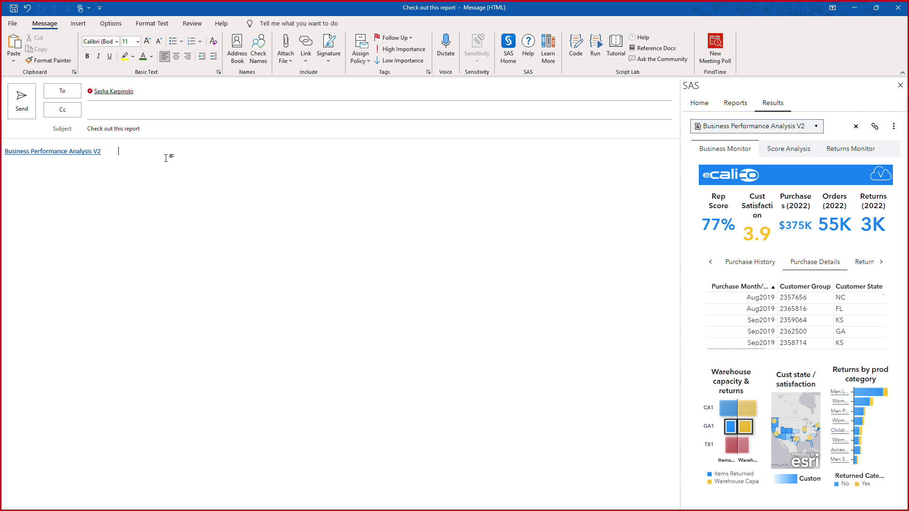
key("Return")
key("Return")
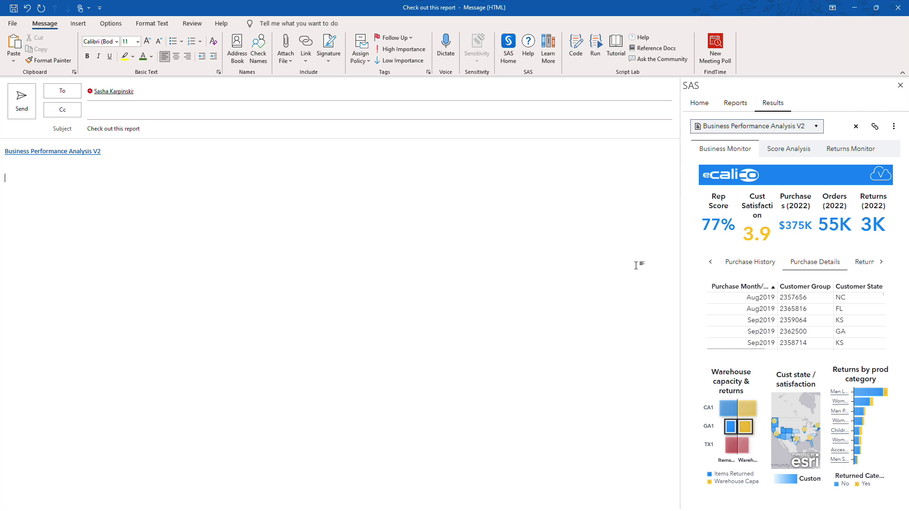
left_click(746, 264)
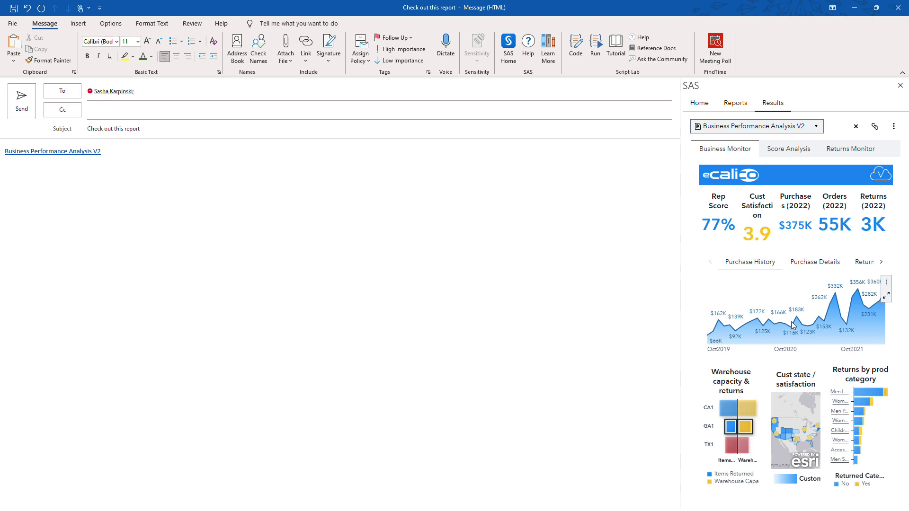
- Add the Purchase History area chart, captioned Purchase Date NOT MISSING, to the message body
left_click(887, 284)
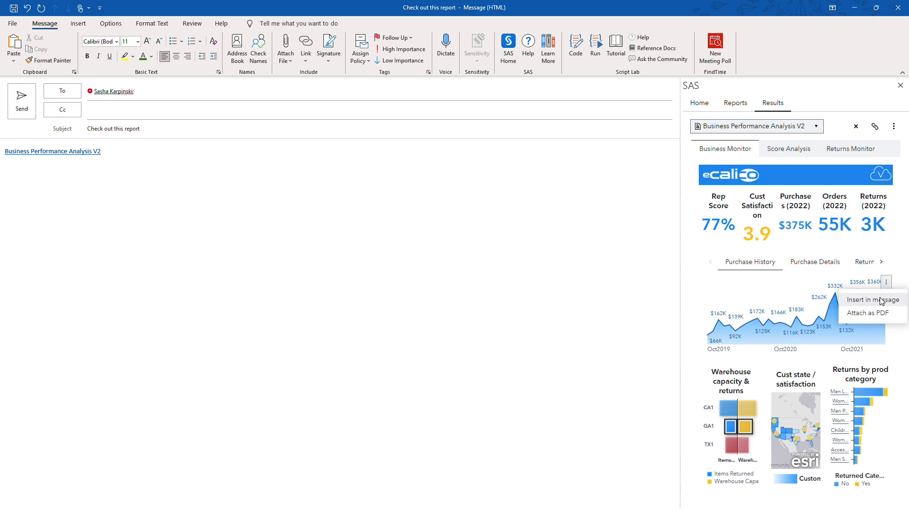
left_click(883, 305)
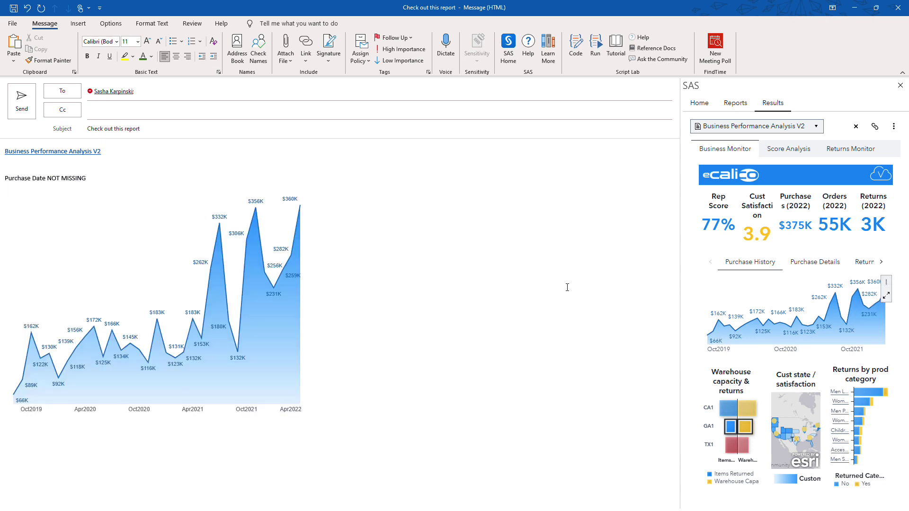
left_click(133, 288)
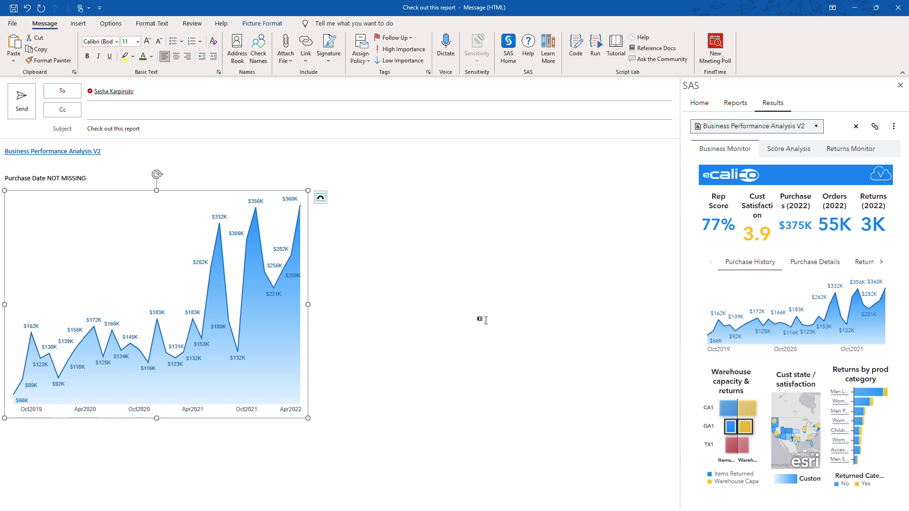
- Attach the report as a PDF, excluding appendix information and clipped or non-visible content
left_click(894, 127)
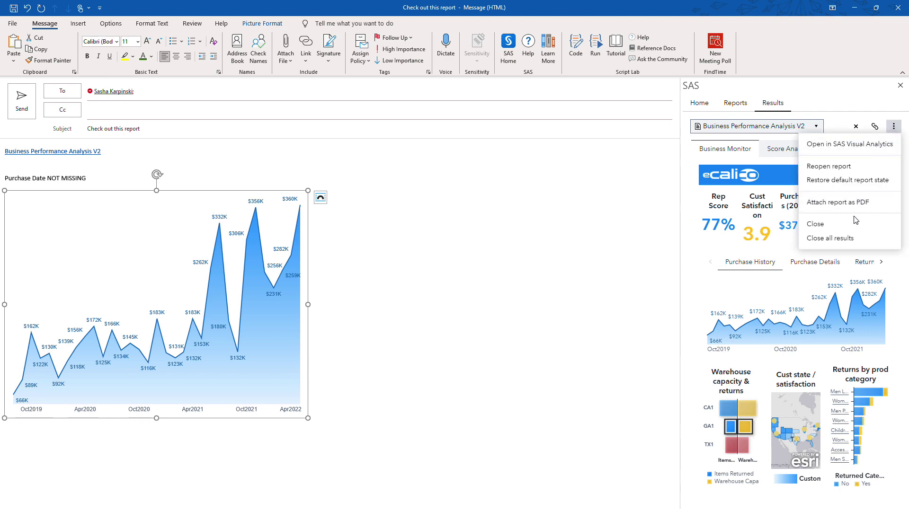
left_click(879, 205)
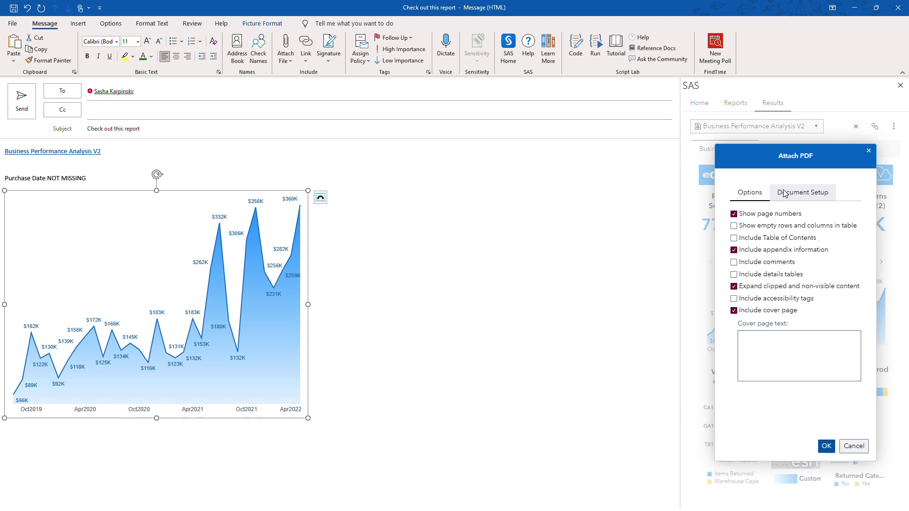
left_click(745, 251)
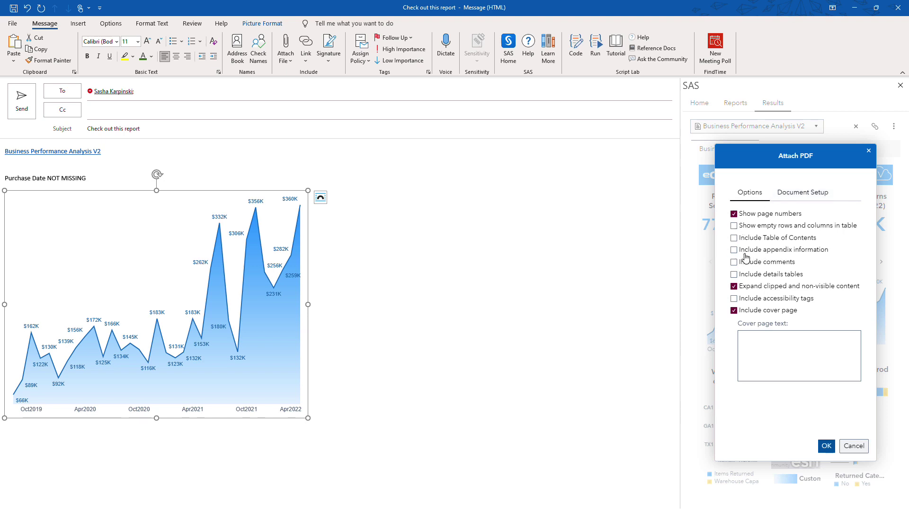
left_click(757, 291)
left_click(827, 447)
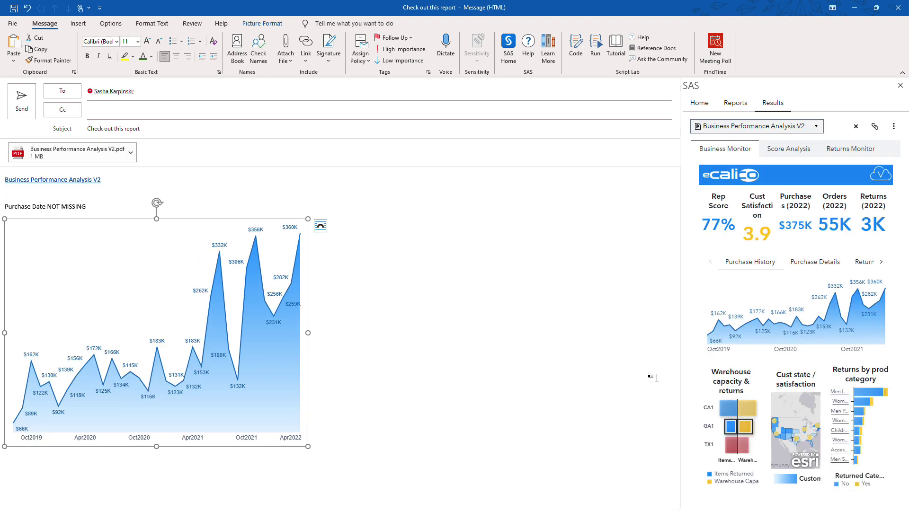
- Send the report e-mail and open the received Business Performance Analysis V2.pdf attachment
left_click(22, 110)
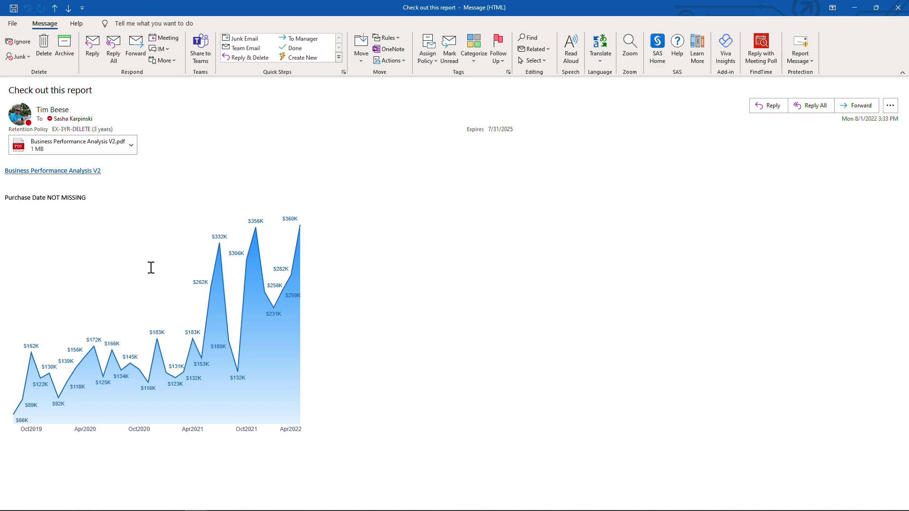
left_click(99, 148)
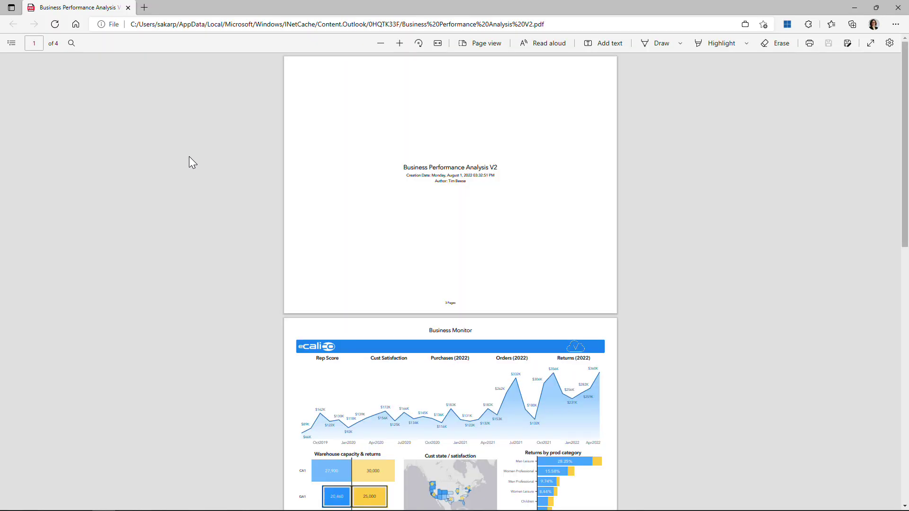
- Scroll through all four pages of the PDF report, then close it
scroll(189, 156, "down", 3)
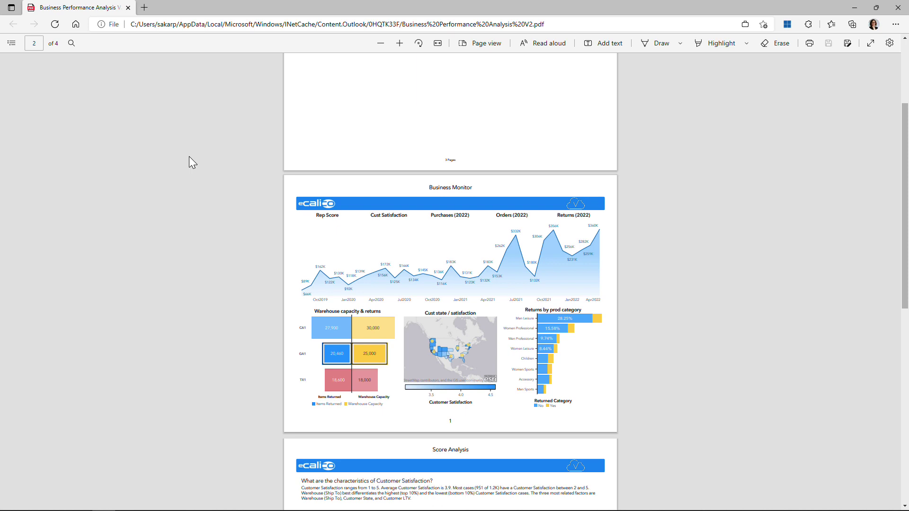
scroll(189, 157, "down", 3)
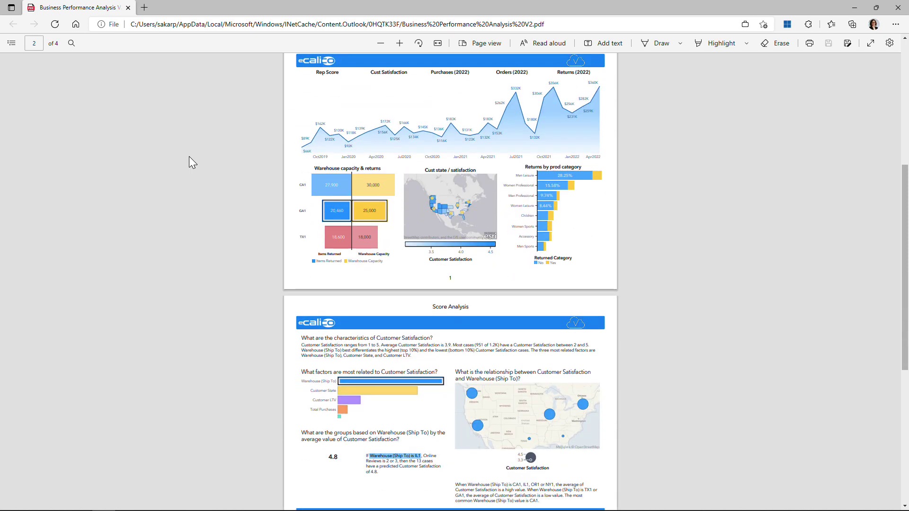
scroll(189, 156, "down", 3)
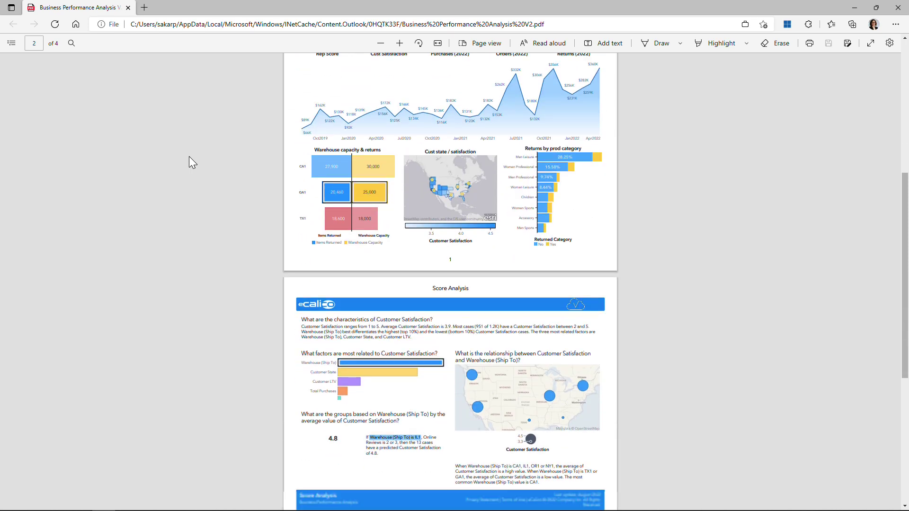
scroll(189, 157, "down", 3)
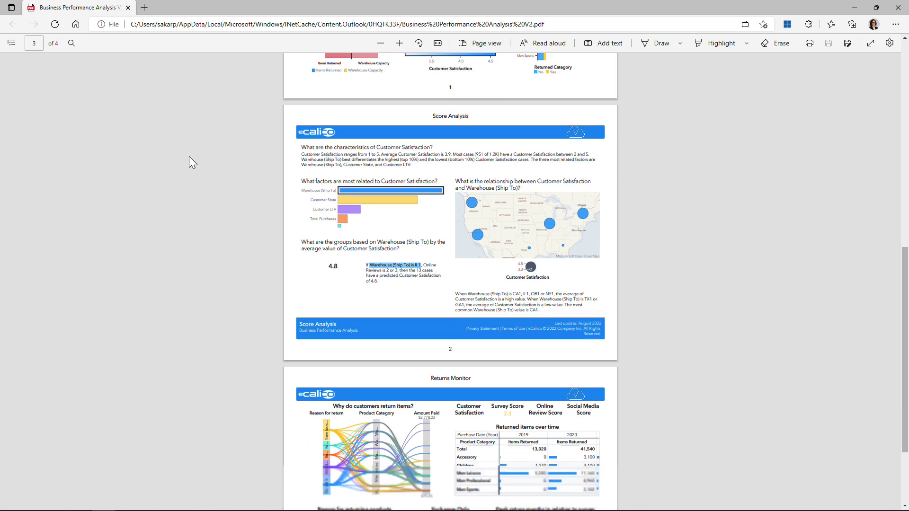
scroll(189, 157, "down", 3)
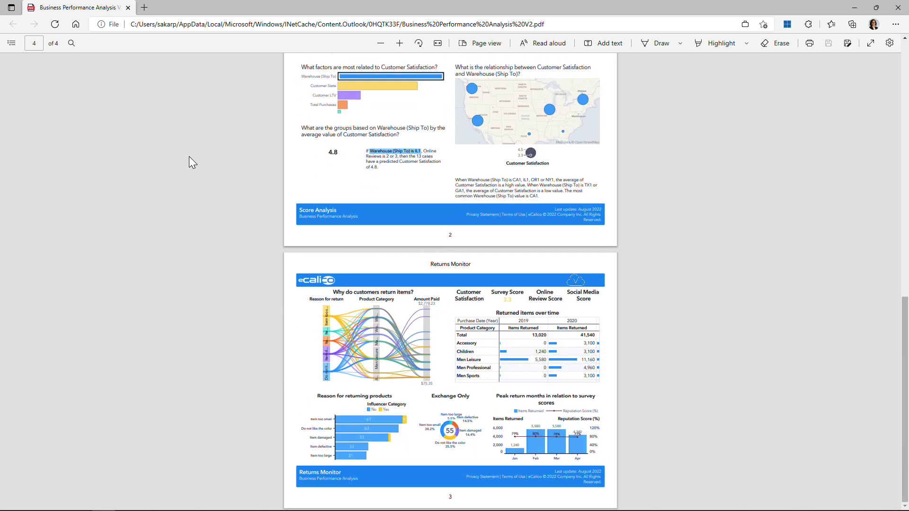
left_click(128, 7)
- Open the SAS pane from Outlook's ribbon and sign in with the SAS user ID and password
left_click(40, 24)
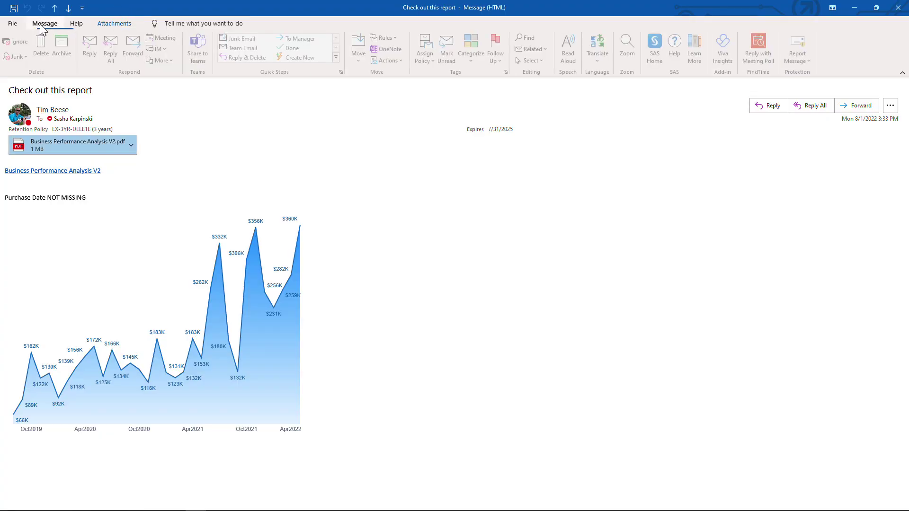
left_click(658, 53)
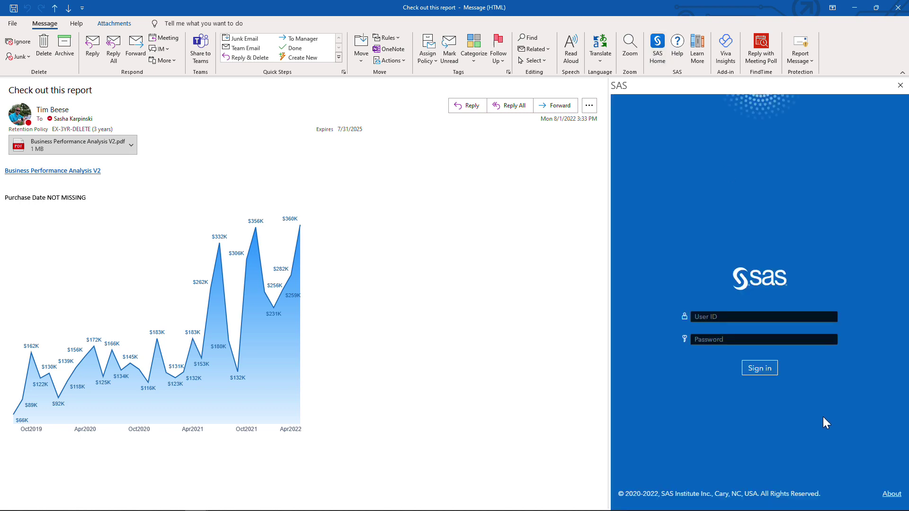
left_click(776, 318)
type("sakarp")
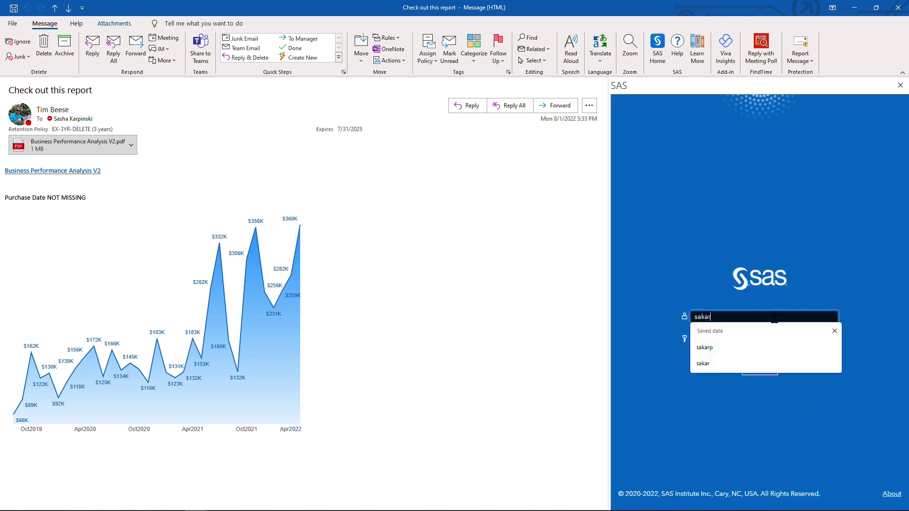
key("Tab")
key("ctrl+v")
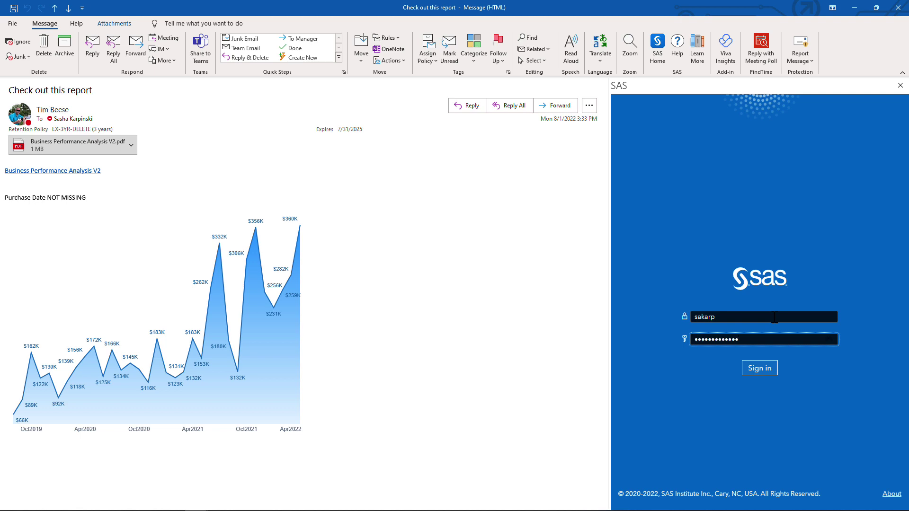
key("Return")
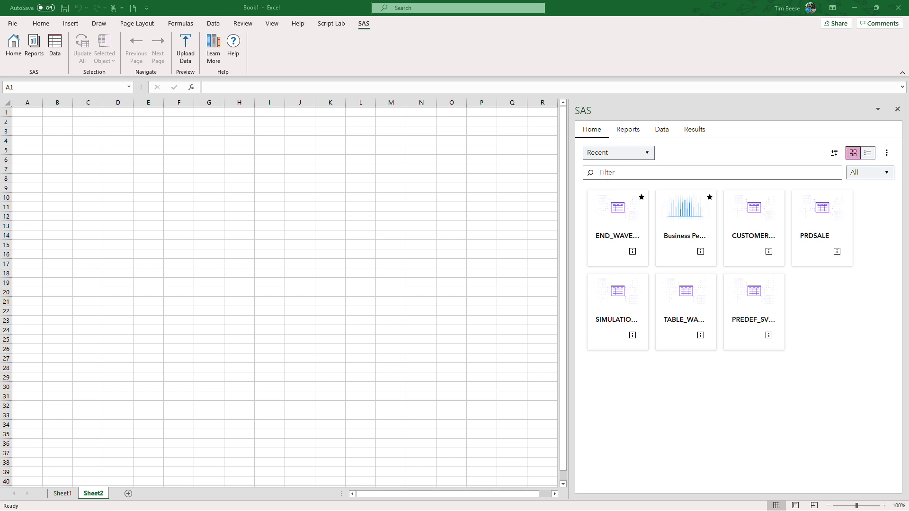
- Browse to the cas-shared-default server's Public library and pick END_WAVE_SALES_DETAILV3
left_click(662, 134)
left_click(662, 134)
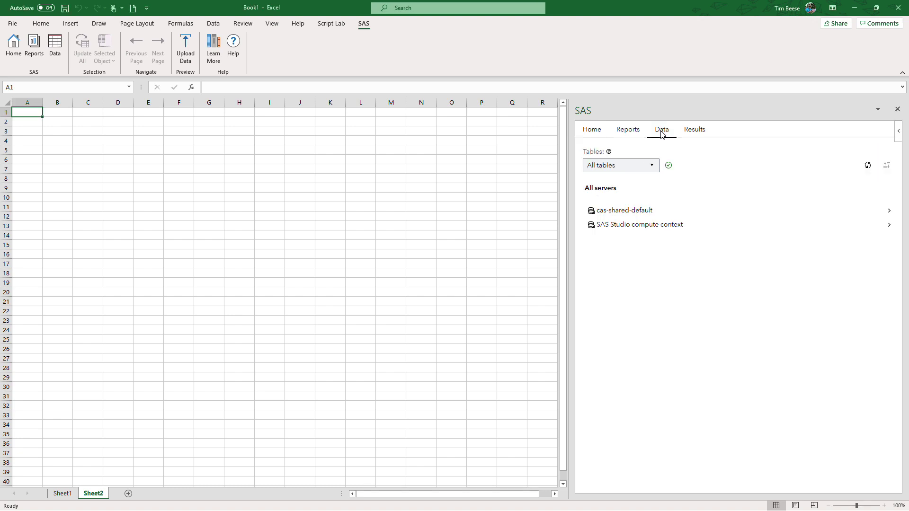
left_click(646, 227)
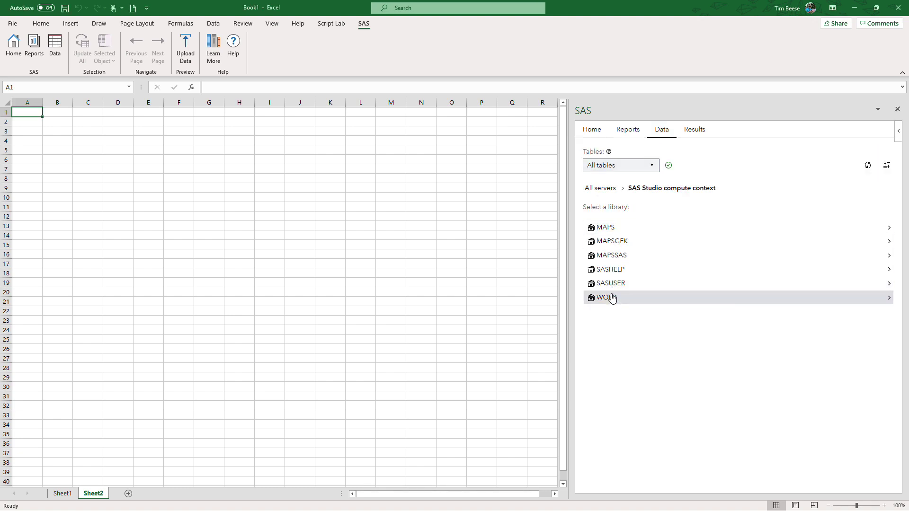
left_click(611, 188)
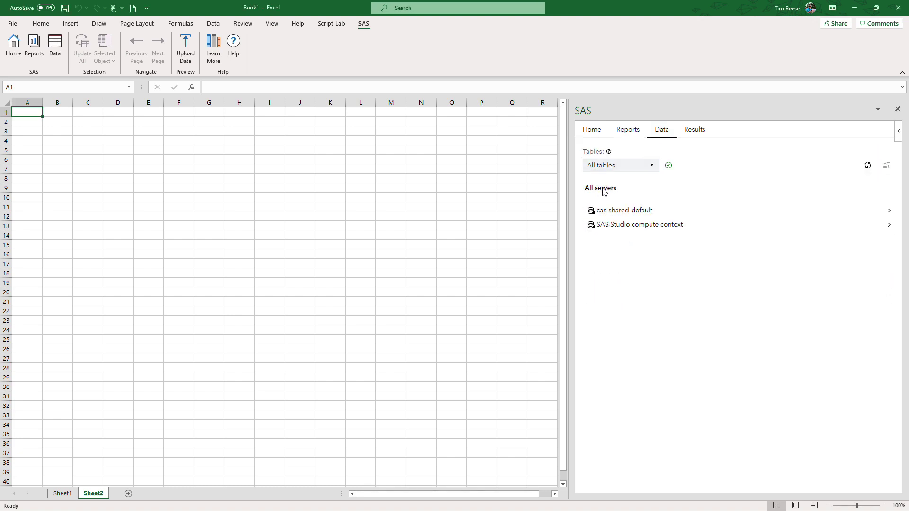
left_click(621, 213)
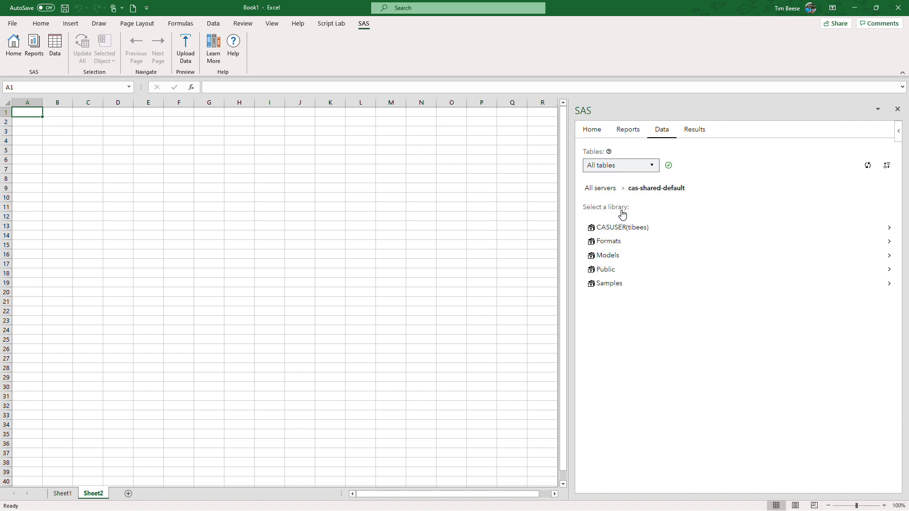
left_click(615, 270)
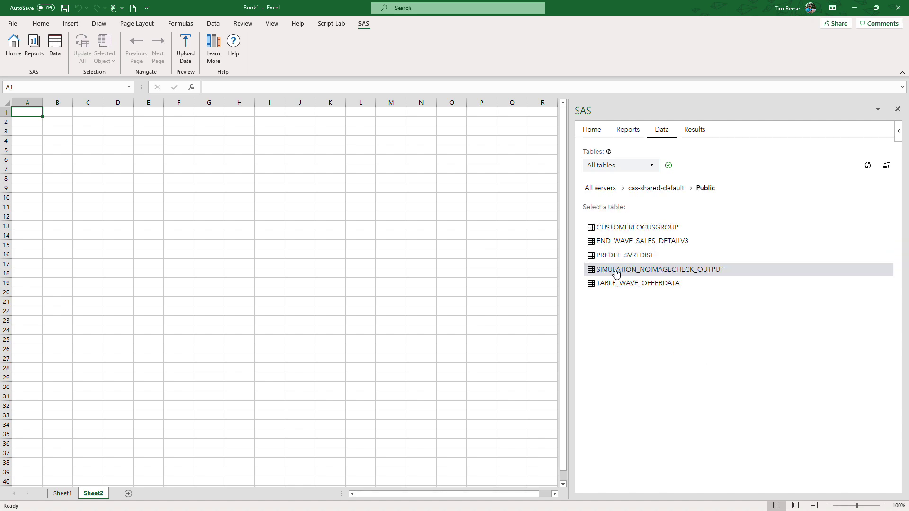
- Open END_WAVE_SALES_DETAILV3 and enable Insert row number in first column
left_click(663, 246)
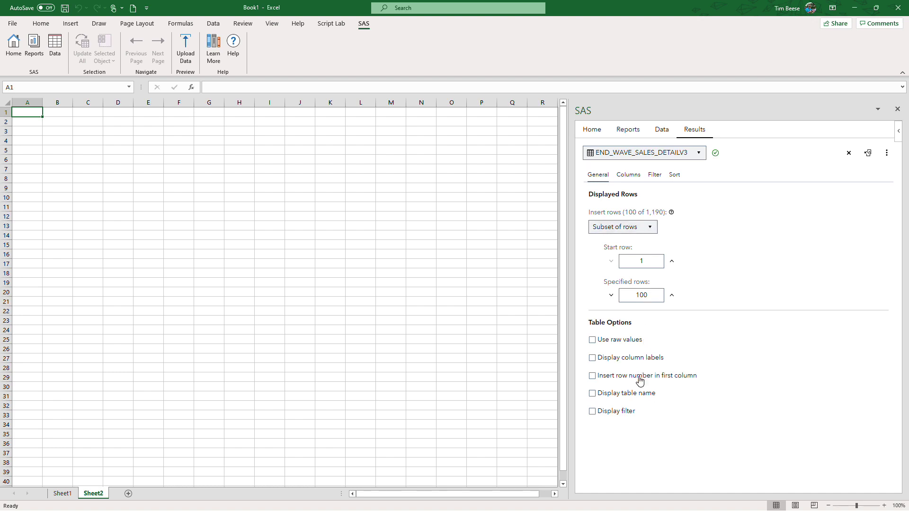
left_click(603, 378)
- Enable table name and filter display, then insert the first 100 rows into Sheet2
left_click(617, 396)
left_click(616, 412)
left_click(869, 156)
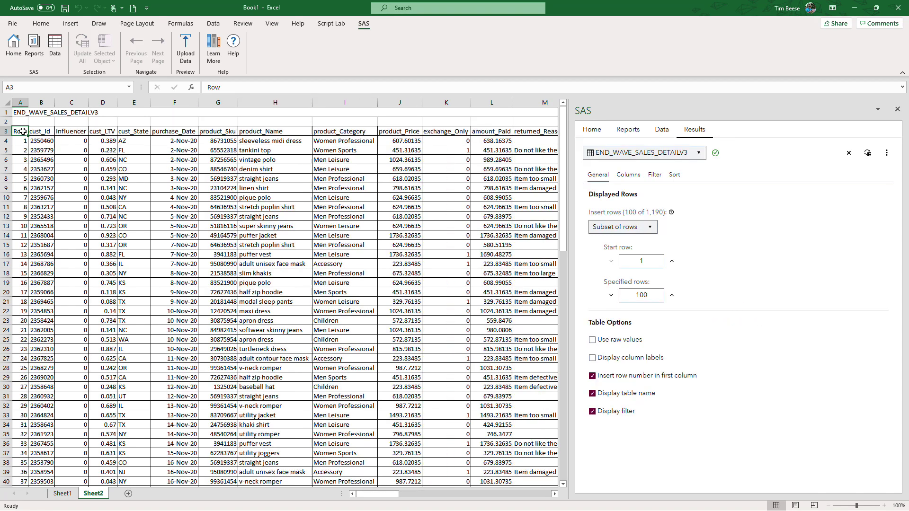
scroll(23, 131, "down", 1)
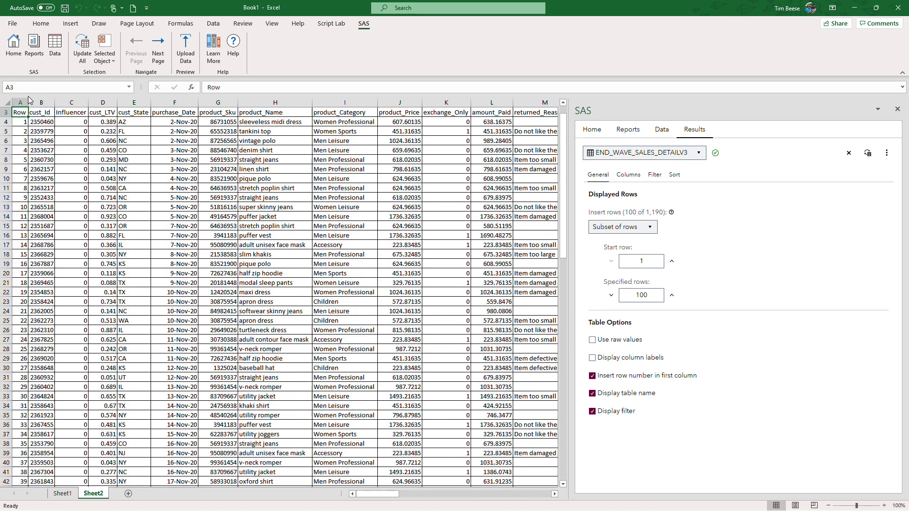
- Page forward, then refresh the table with start row 1 and 50 specified rows
left_click(159, 65)
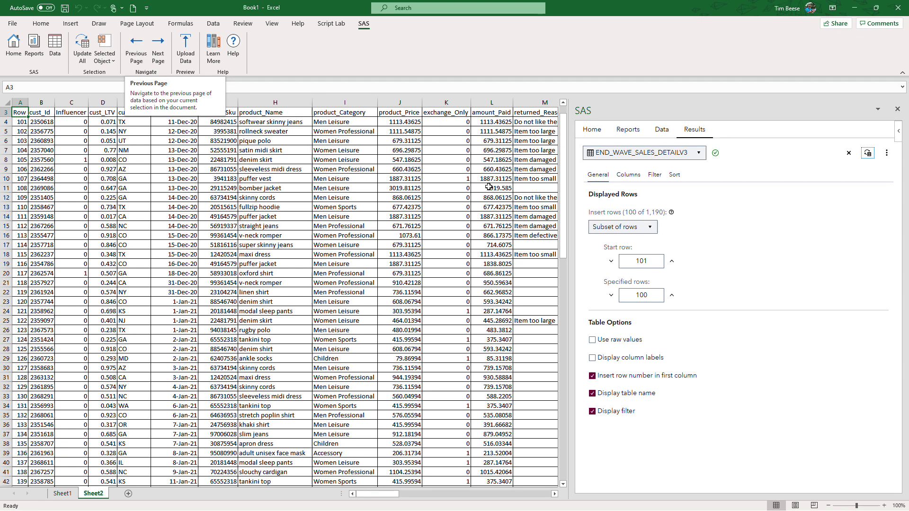
double_click(656, 261)
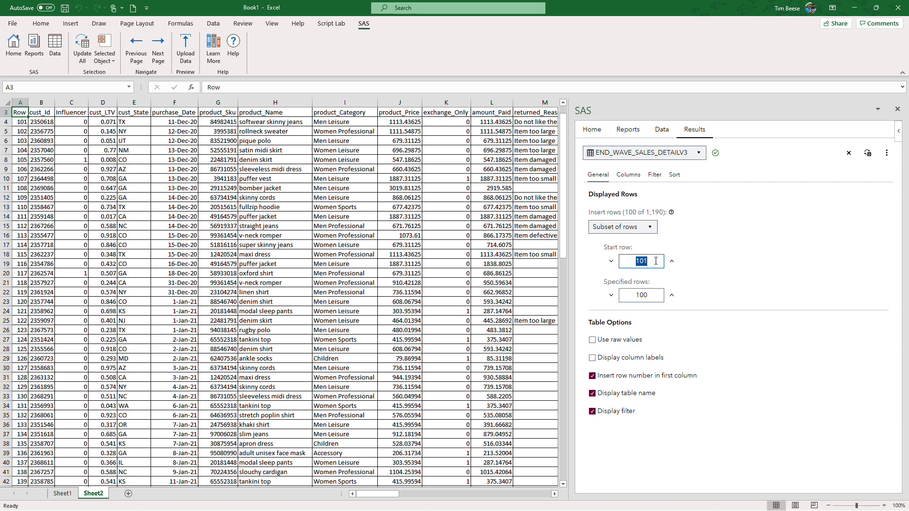
type("1")
double_click(647, 294)
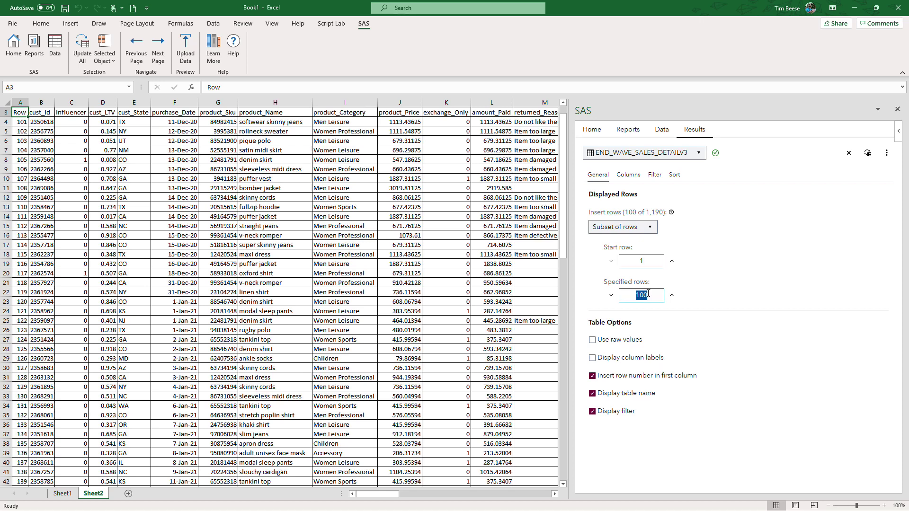
type("50")
left_click(869, 154)
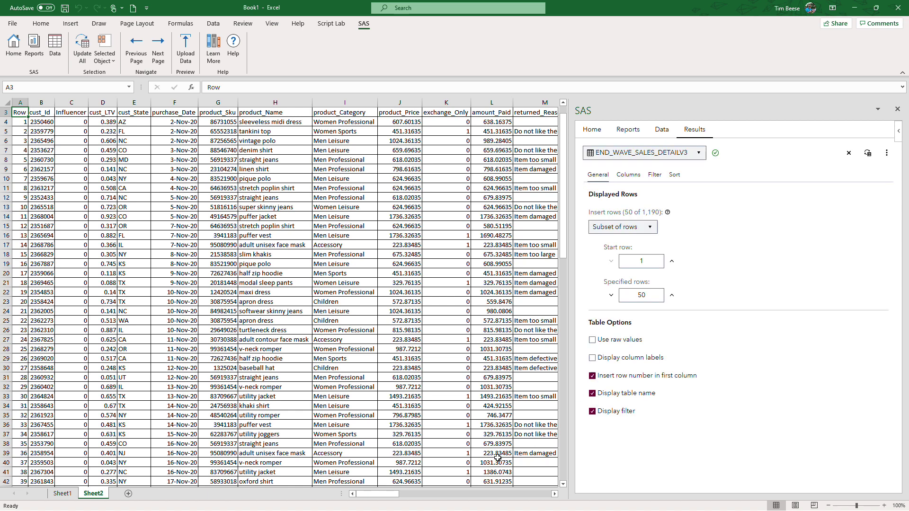
- Review the SAS table's columns and clear every column selection in the Columns tab
left_click(523, 495)
left_click(523, 495)
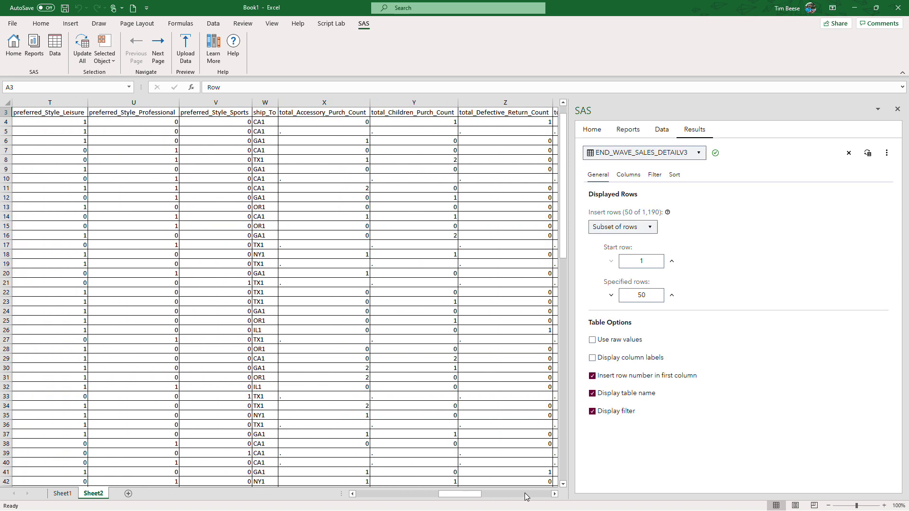
left_click(523, 494)
left_click(360, 494)
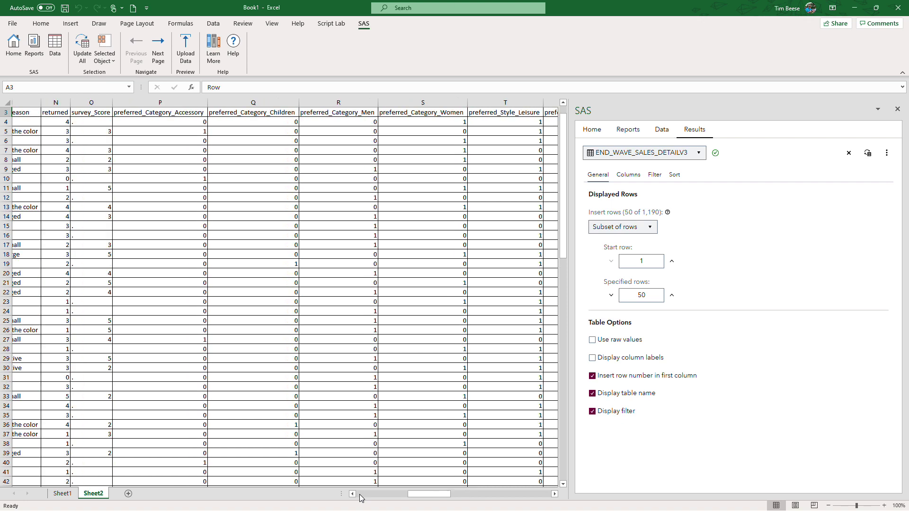
left_click(360, 494)
left_click(360, 494)
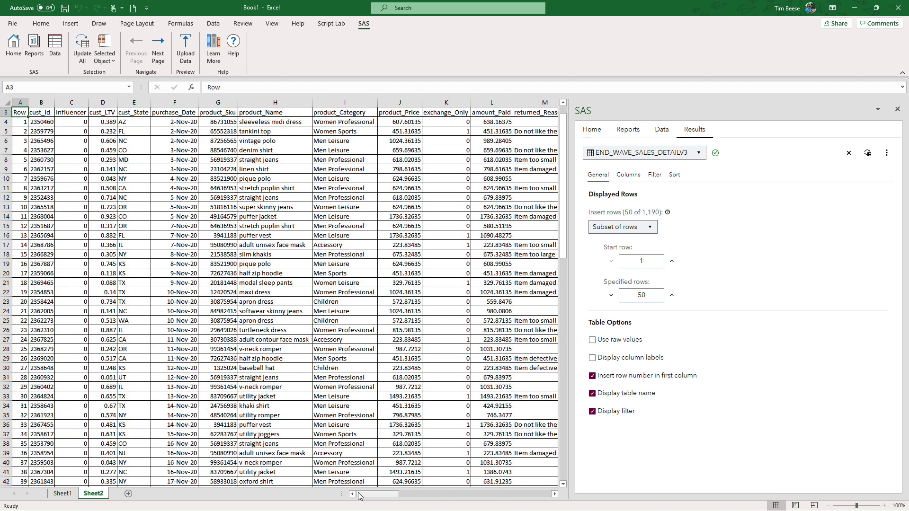
left_click(630, 175)
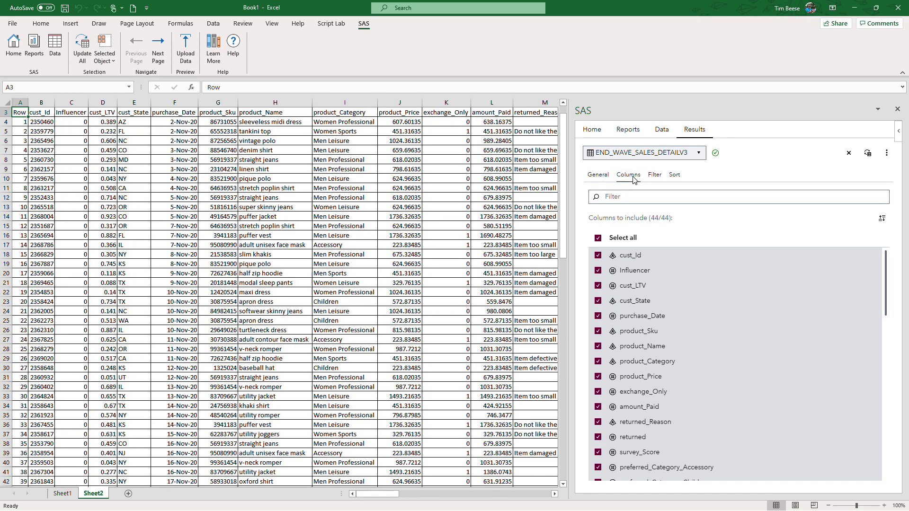
left_click(599, 239)
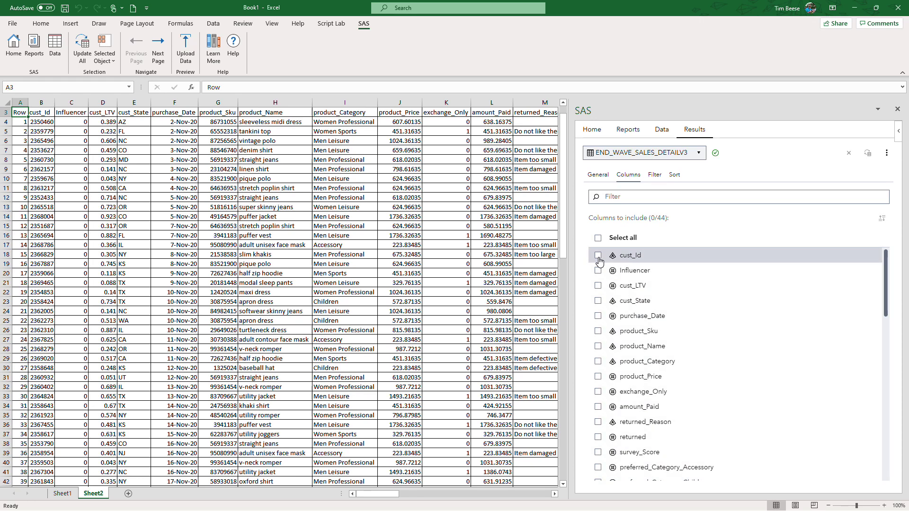
- Keep only cust_Id, cust_State, product_Name, product_Category, product_Price and amount_Paid, and refresh the table
left_click(598, 256)
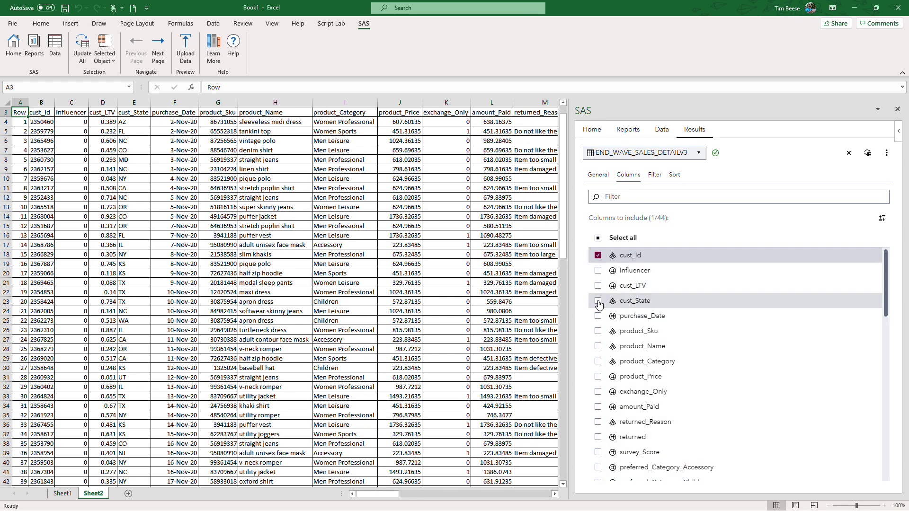
left_click(598, 300)
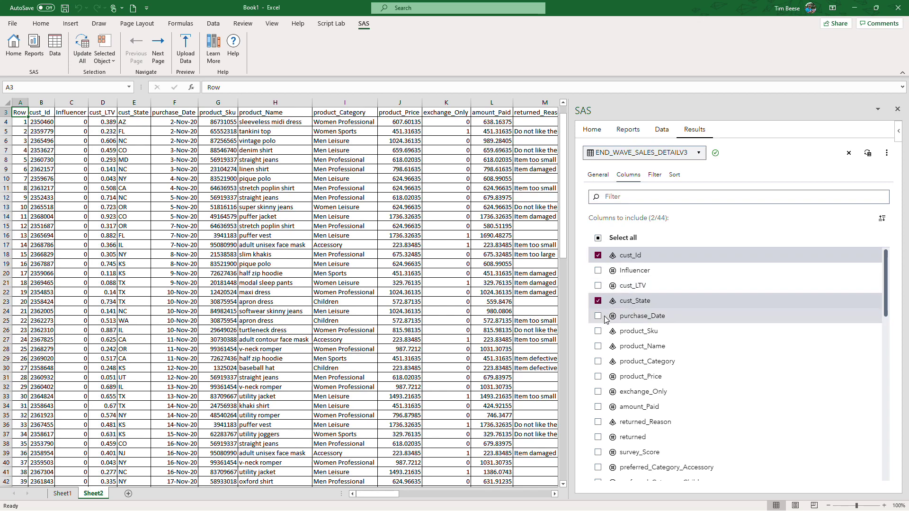
left_click(600, 347)
left_click(599, 362)
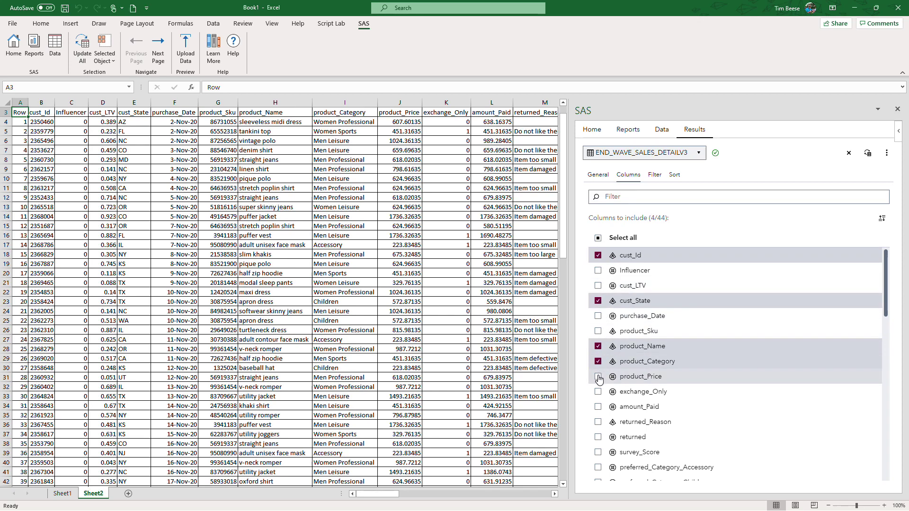
left_click(598, 377)
left_click(599, 408)
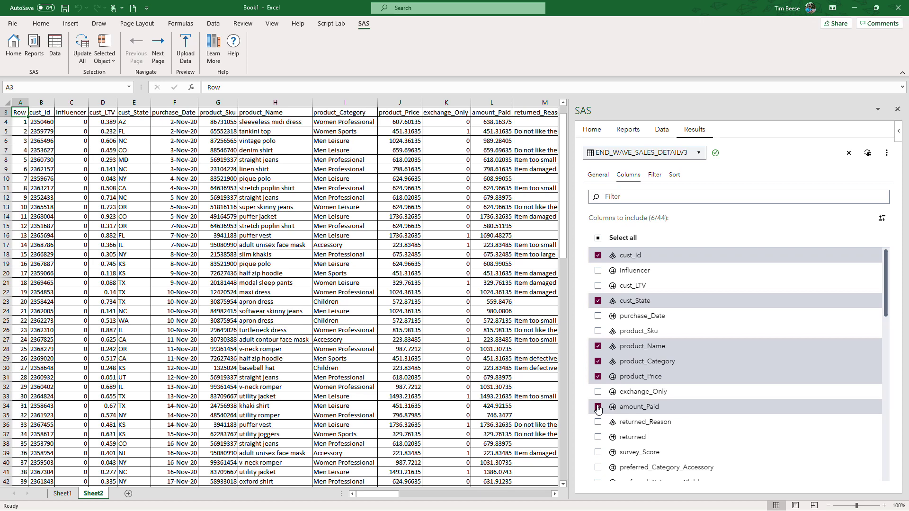
left_click(868, 153)
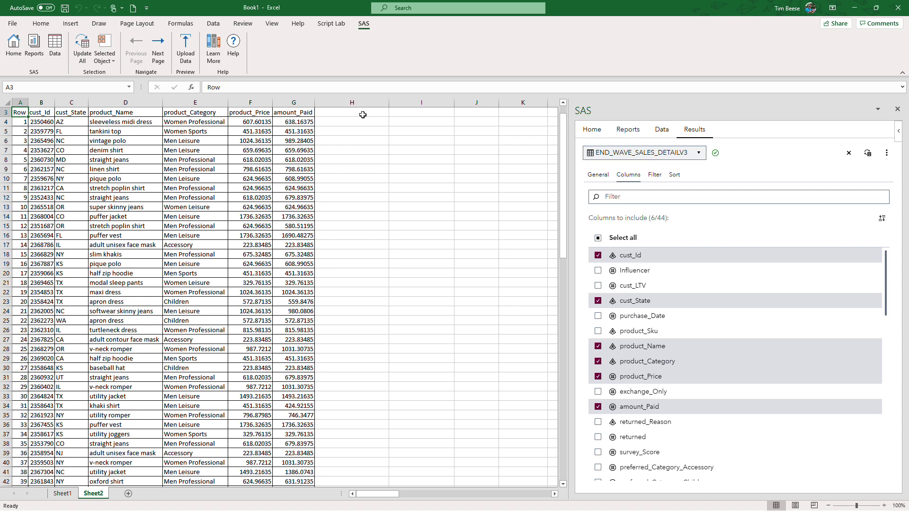
- Add the header 'Formula' in cell H3
left_click(363, 115)
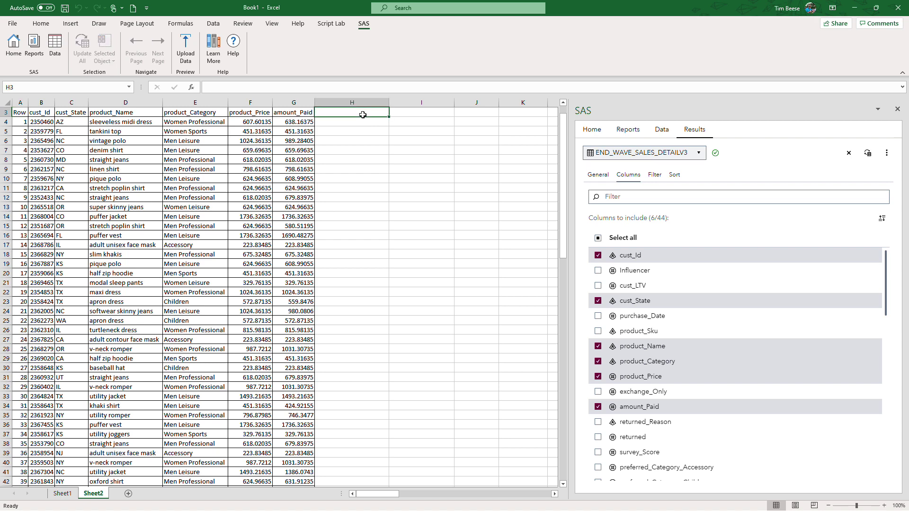
type("Formula")
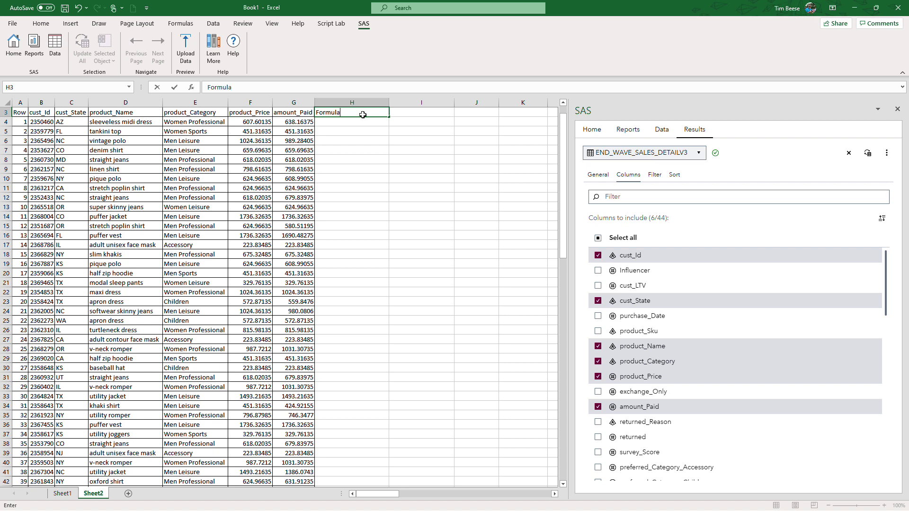
key("Return")
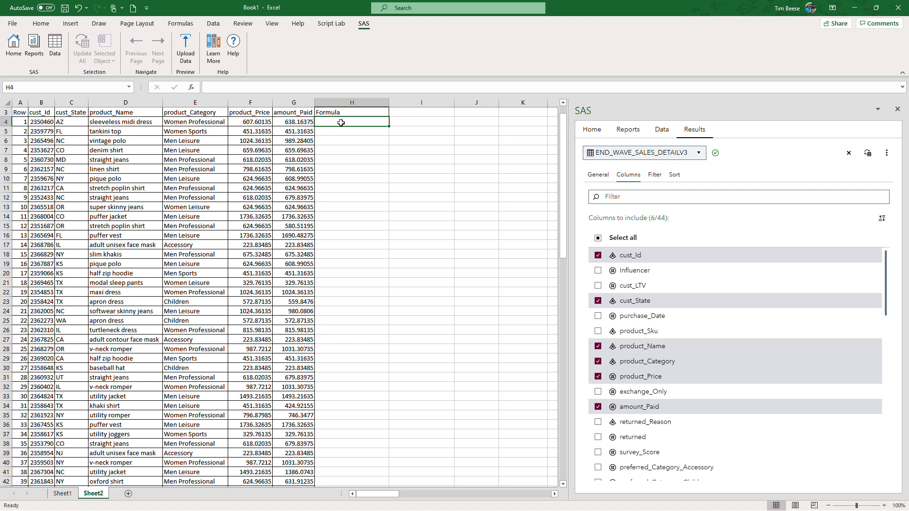
- Enter =F4-G4 in H4 and fill it down the whole column
type("=")
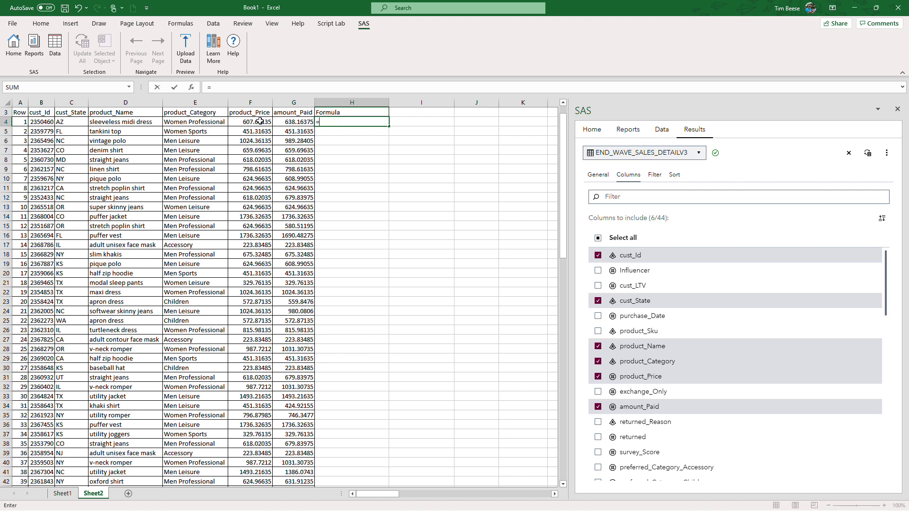
left_click(255, 122)
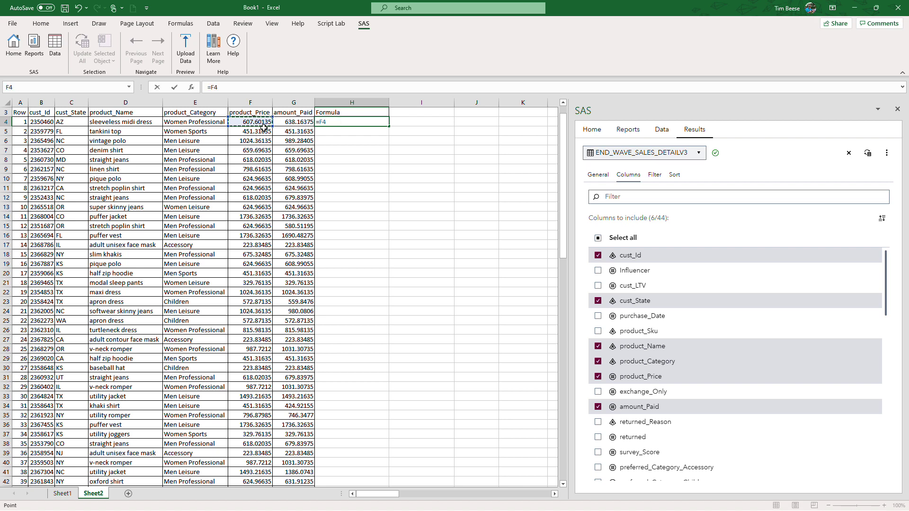
type("-")
left_click(296, 122)
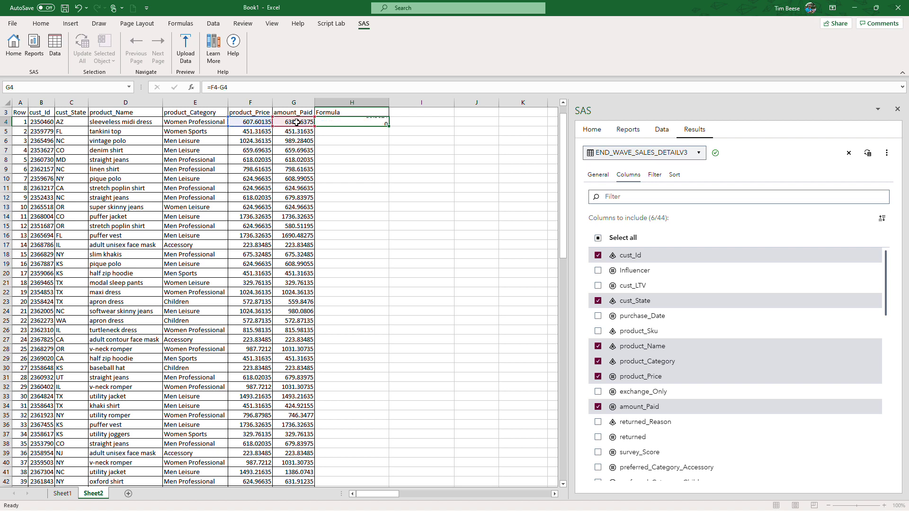
key("Return")
left_click(374, 120)
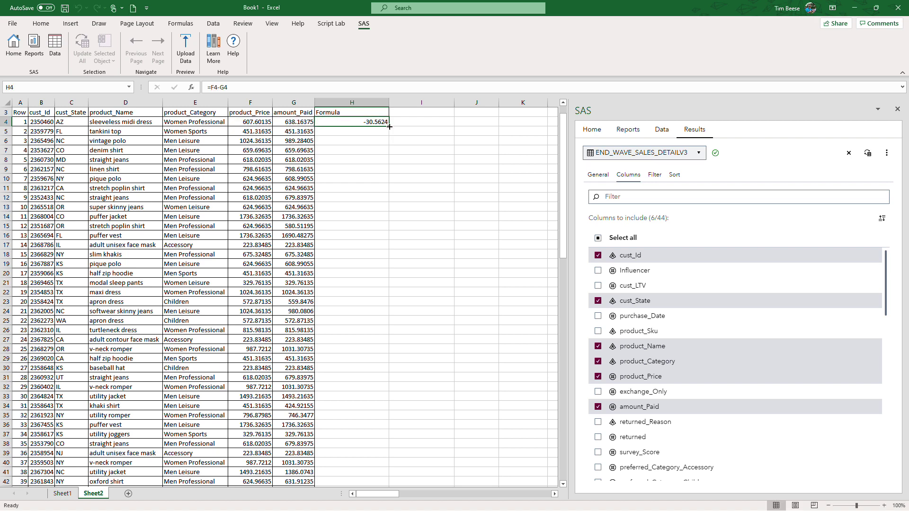
double_click(388, 127)
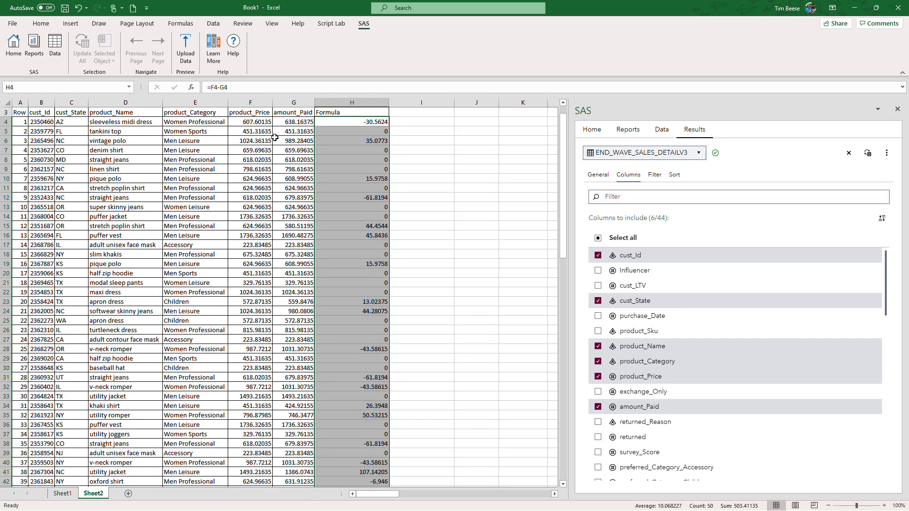
- Start a graphical-builder filter on the product_Category column
left_click(656, 176)
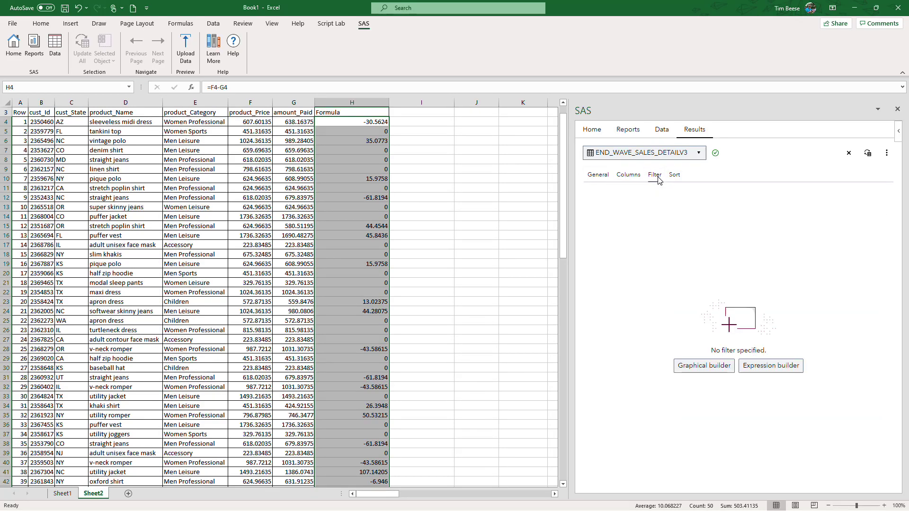
left_click(778, 366)
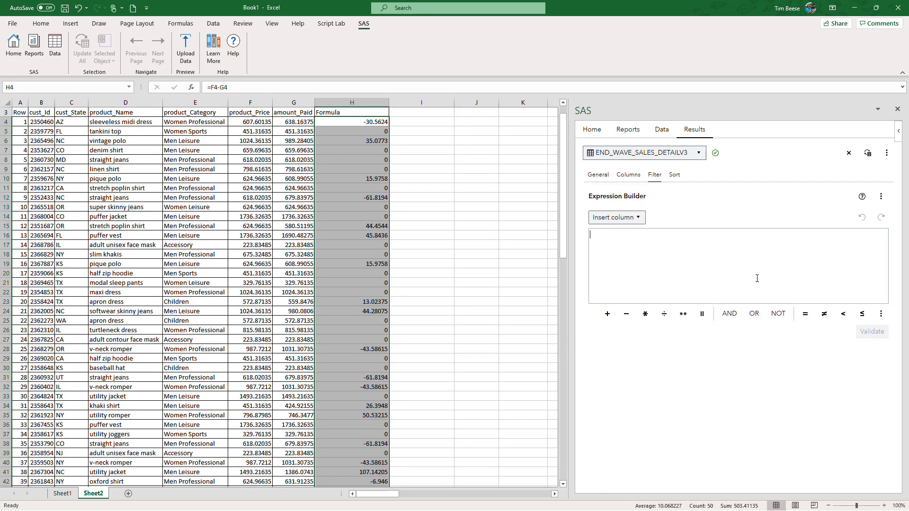
left_click(881, 197)
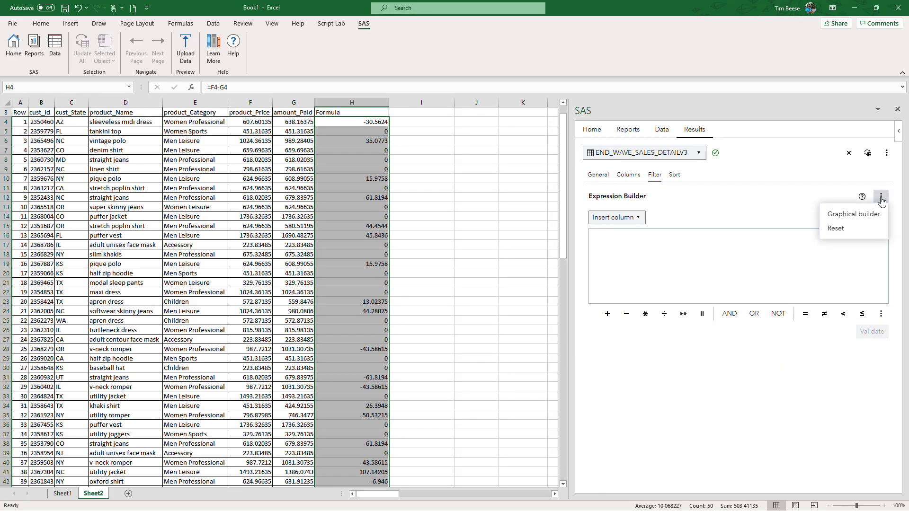
left_click(854, 216)
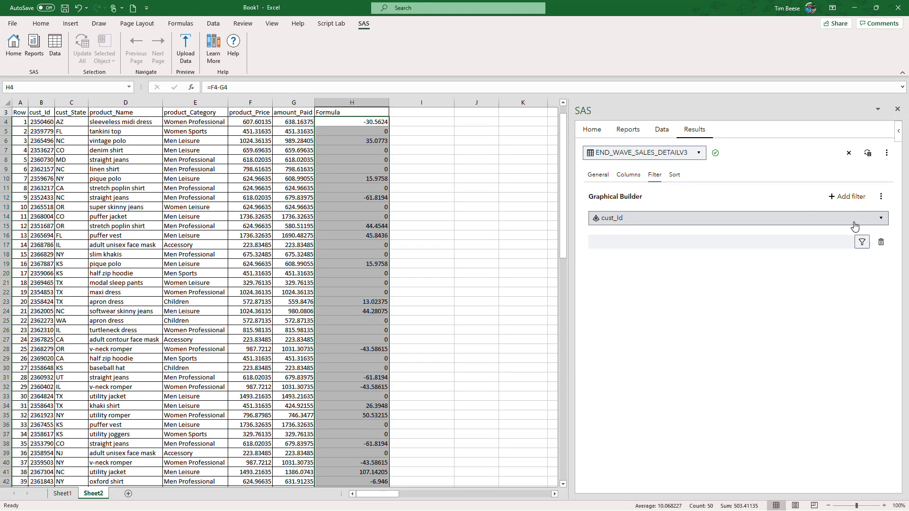
left_click(852, 221)
left_click(635, 335)
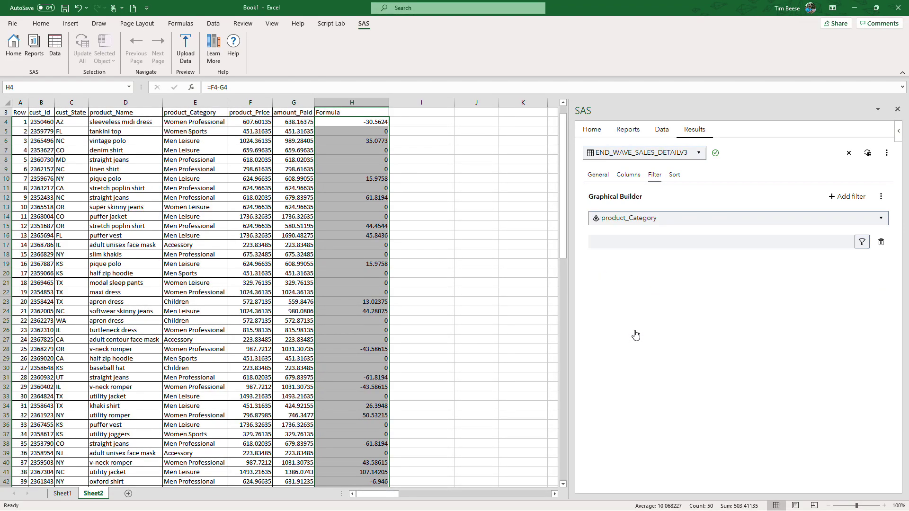
- Set the condition to Equal to Men Leisure and update the sheet's table
left_click(862, 242)
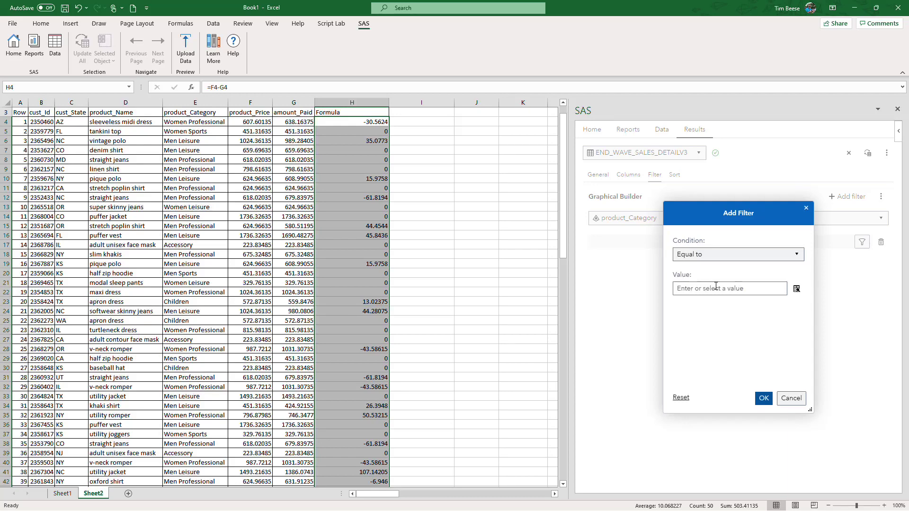
left_click(797, 290)
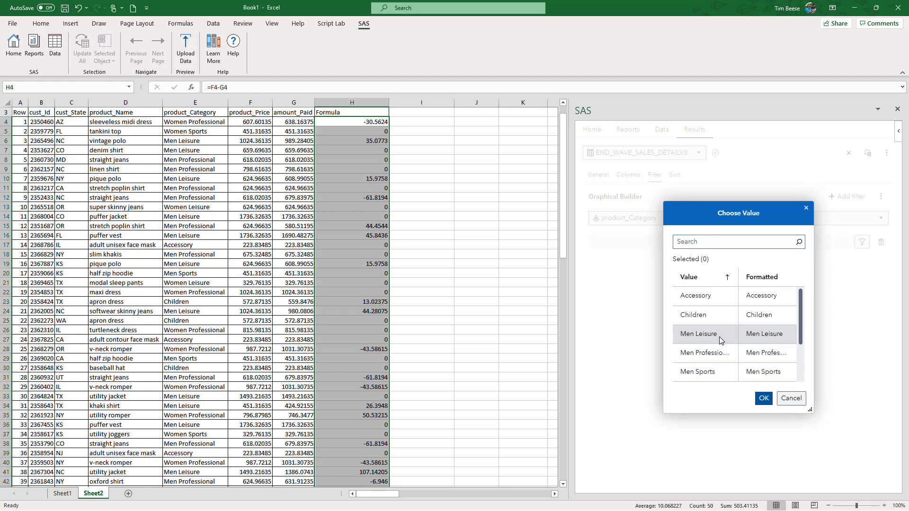
left_click(720, 337)
left_click(764, 403)
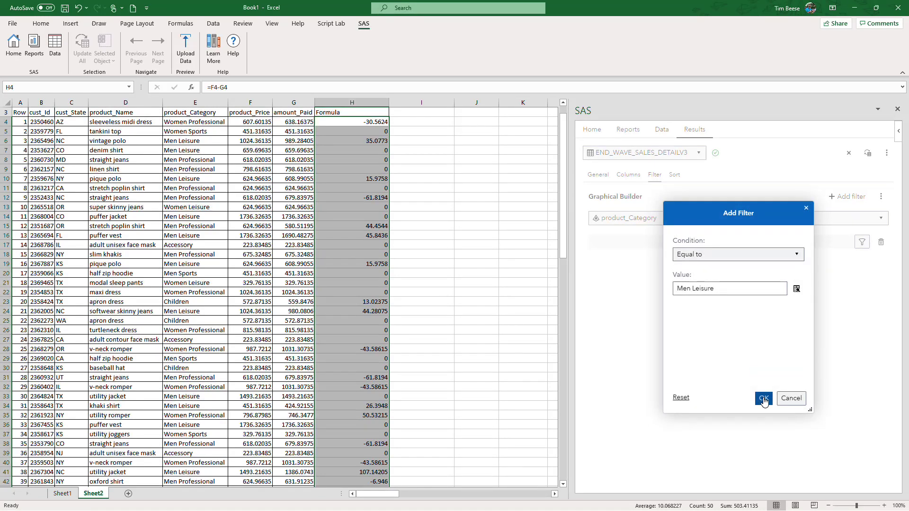
left_click(764, 400)
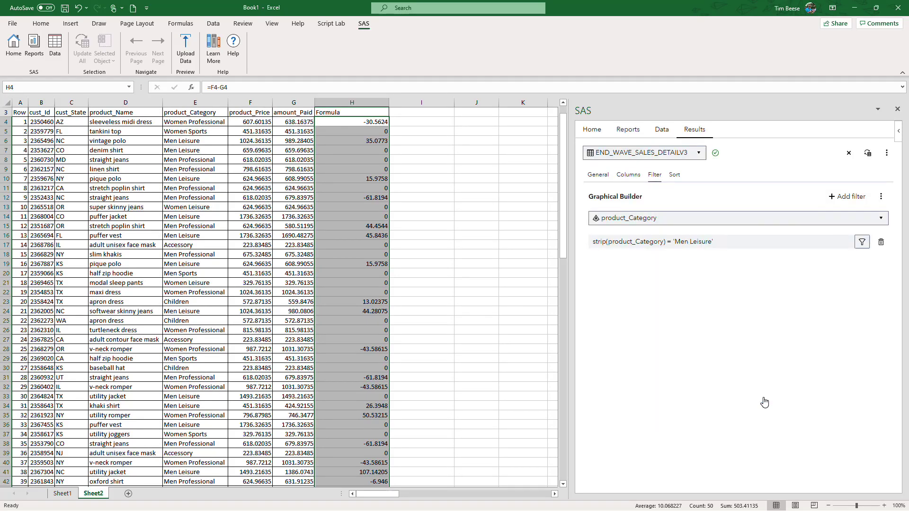
left_click(869, 156)
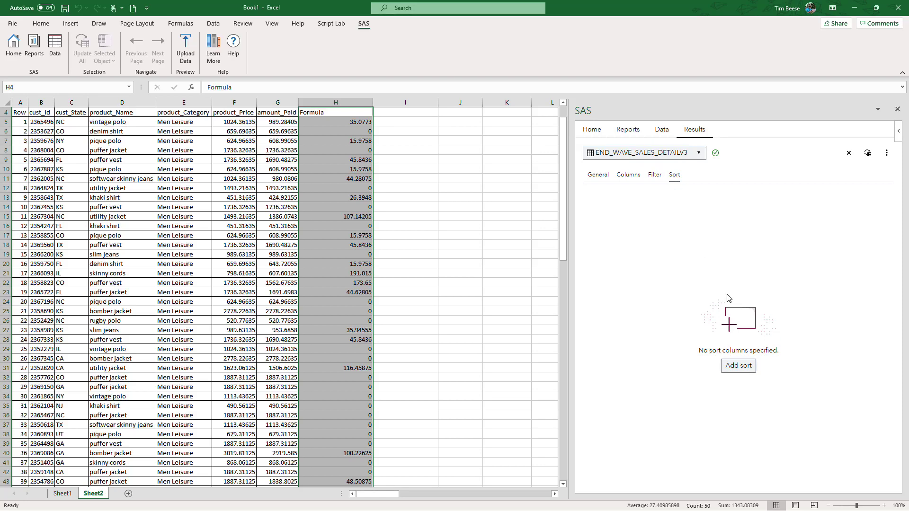
- Add a sort on product_Category, refresh the table, and check the formula in H16
left_click(739, 366)
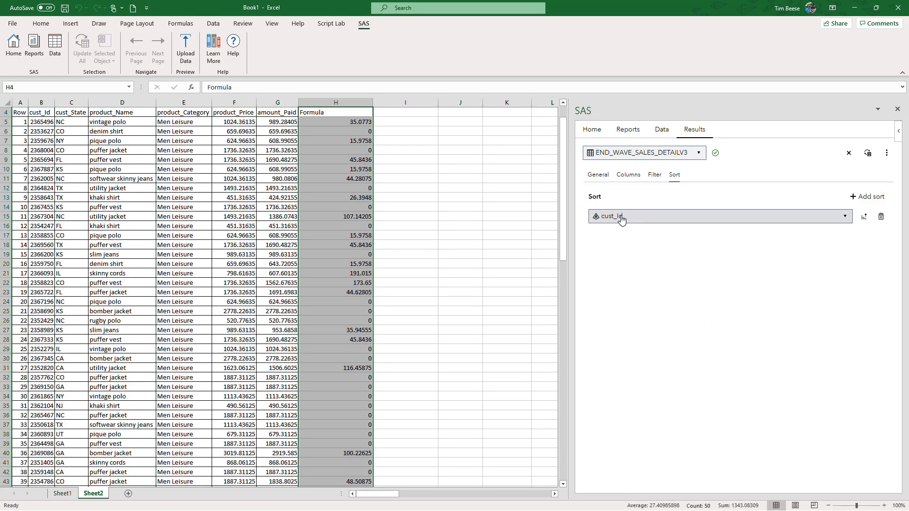
left_click(649, 219)
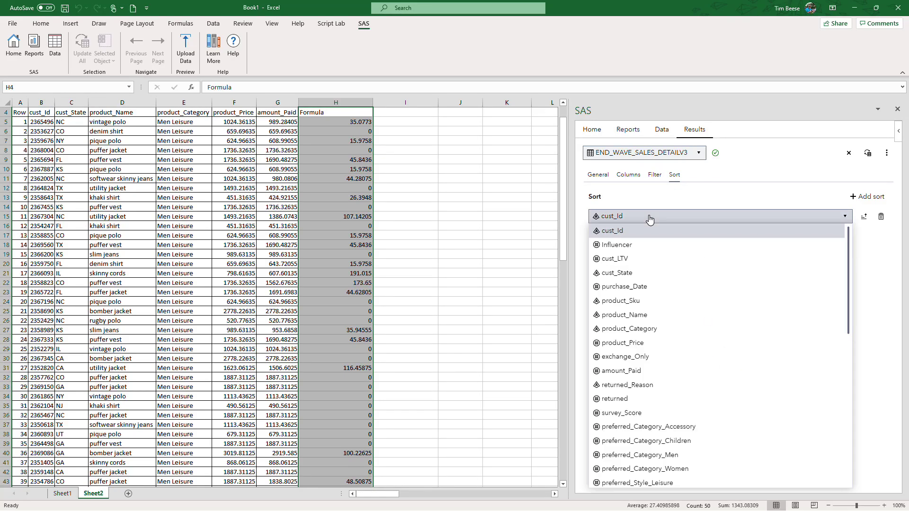
left_click(649, 332)
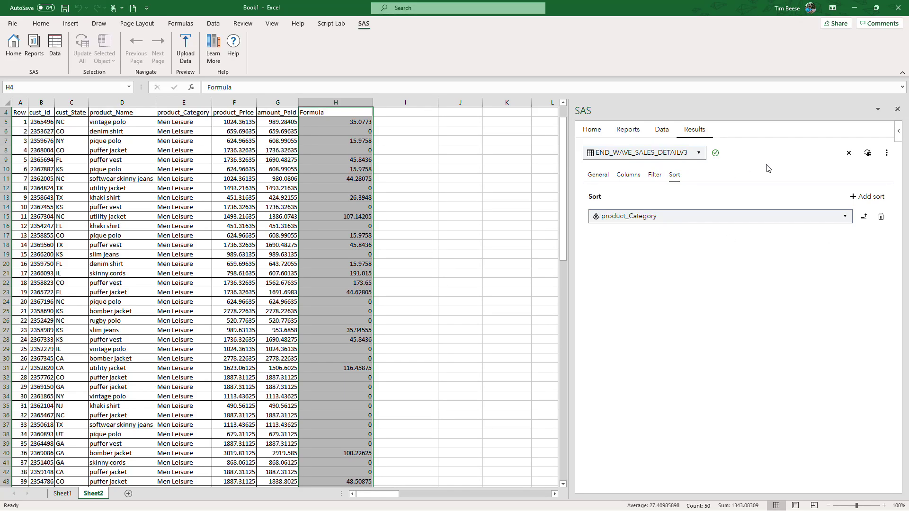
left_click(868, 153)
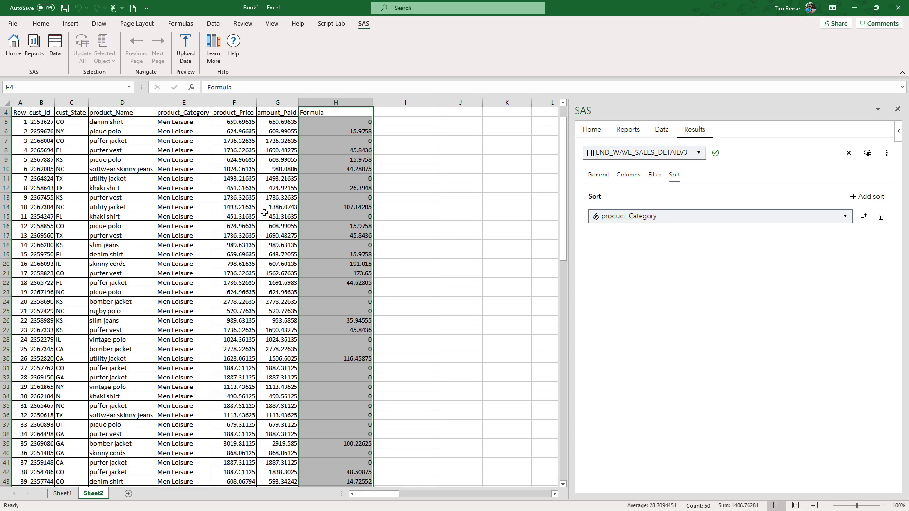
left_click(336, 226)
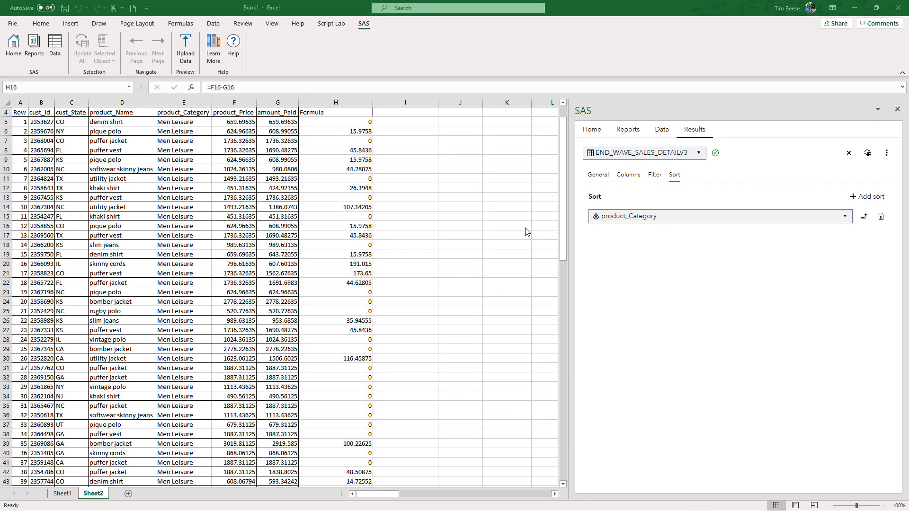